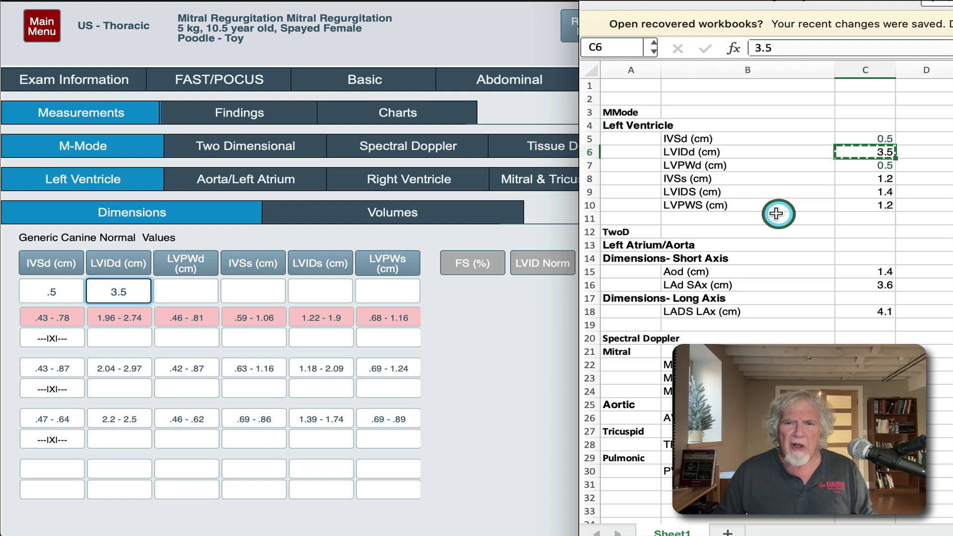
# Step: Consult the measurement spreadsheet in Excel and enter .5 cm for LVPWd in the M-Mode left ventricle dimensions
pyautogui.hscroll(-1, 777, 211)
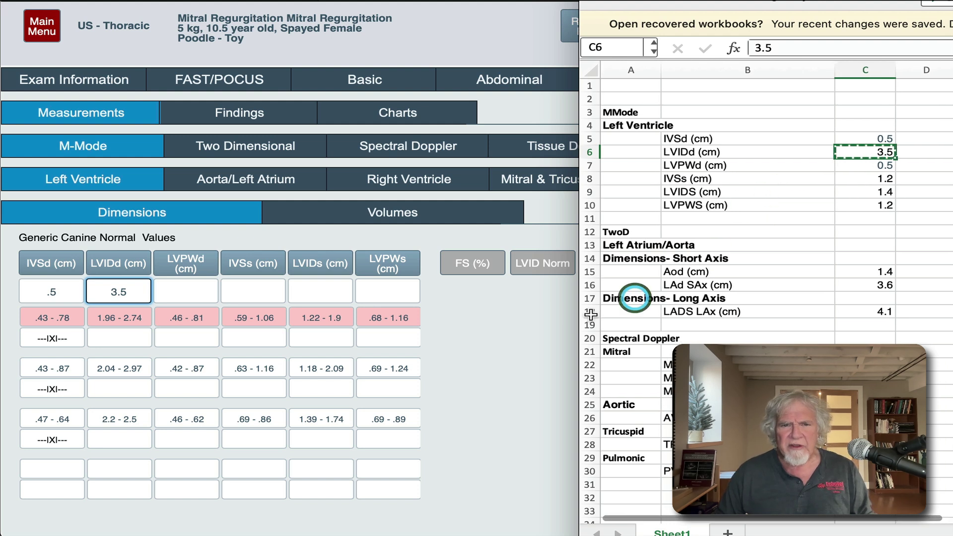
pyautogui.click(526, 349)
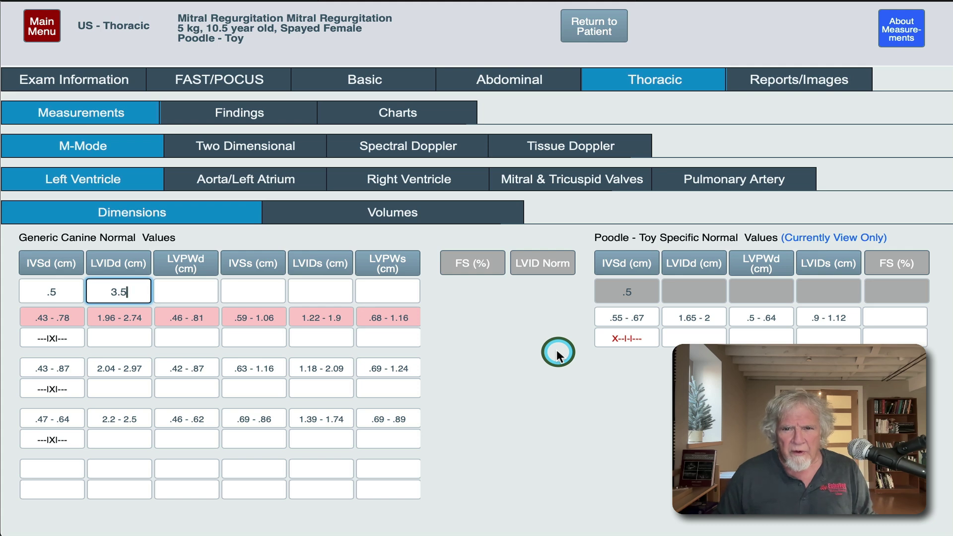
pyautogui.press('super+Tab')
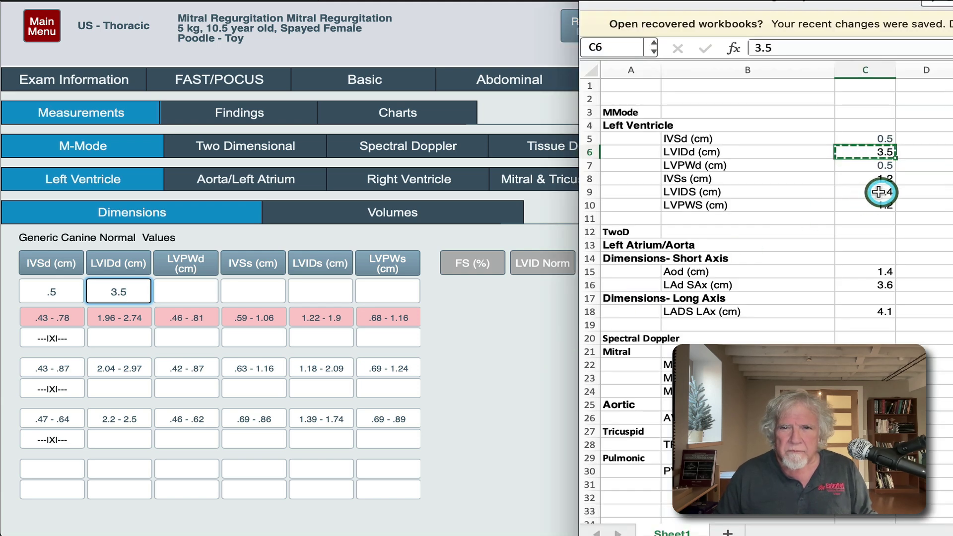
pyautogui.press('Down')
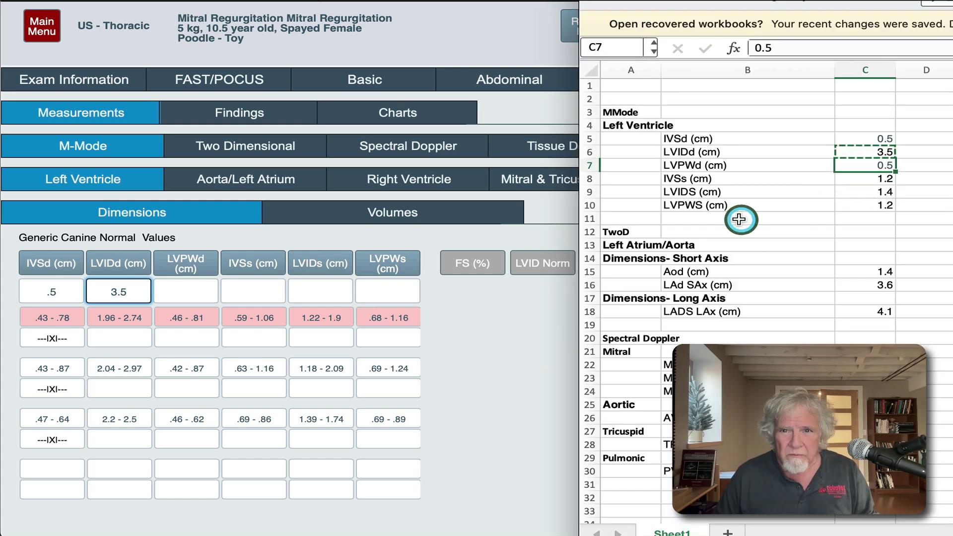
pyautogui.click(504, 282)
pyautogui.press('Tab')
pyautogui.press('Tab')
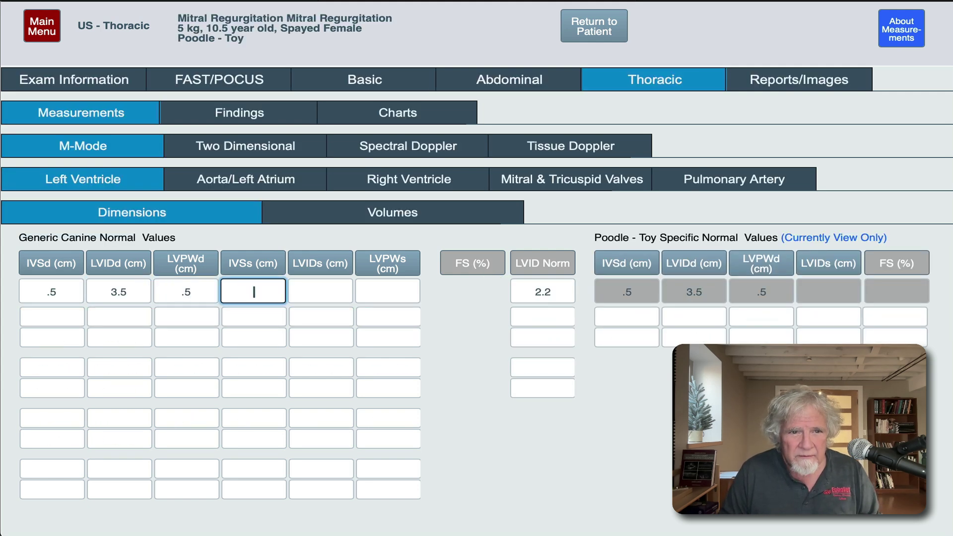
# Step: Complete the M-Mode left ventricle dimensions with IVSs 1.2, LVIDs 1.4 and LVPWs 1.2 cm
pyautogui.write('1.2')
pyautogui.press('Tab')
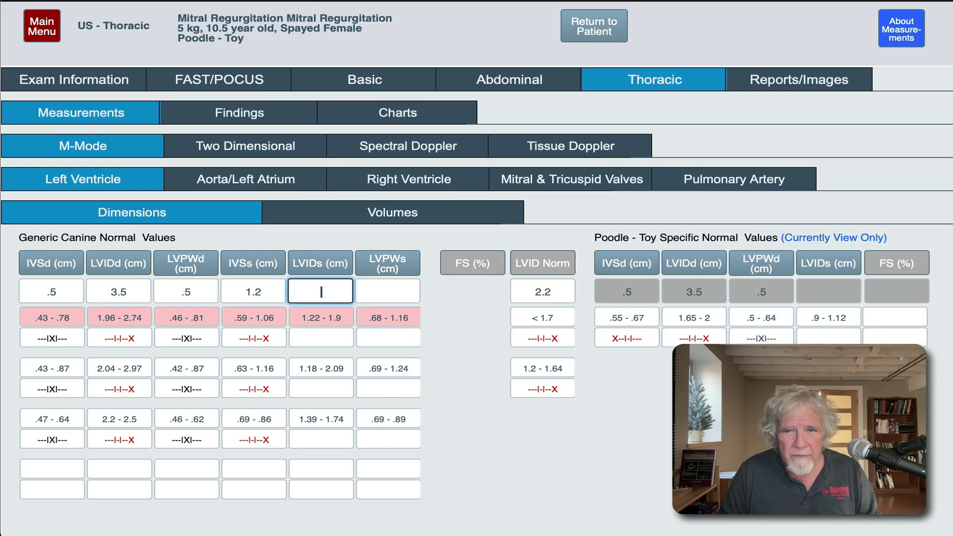
pyautogui.click(490, 287)
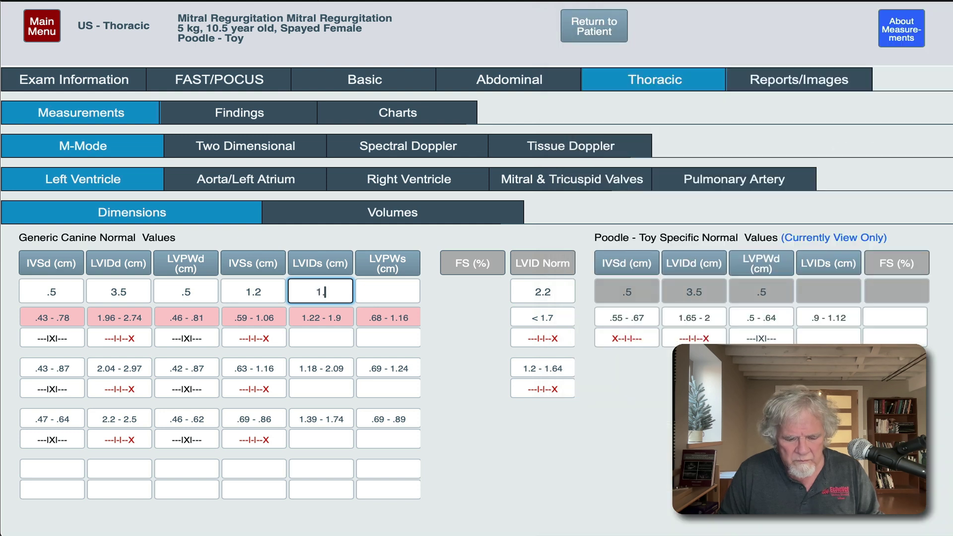
pyautogui.press('Tab')
pyautogui.press('Tab')
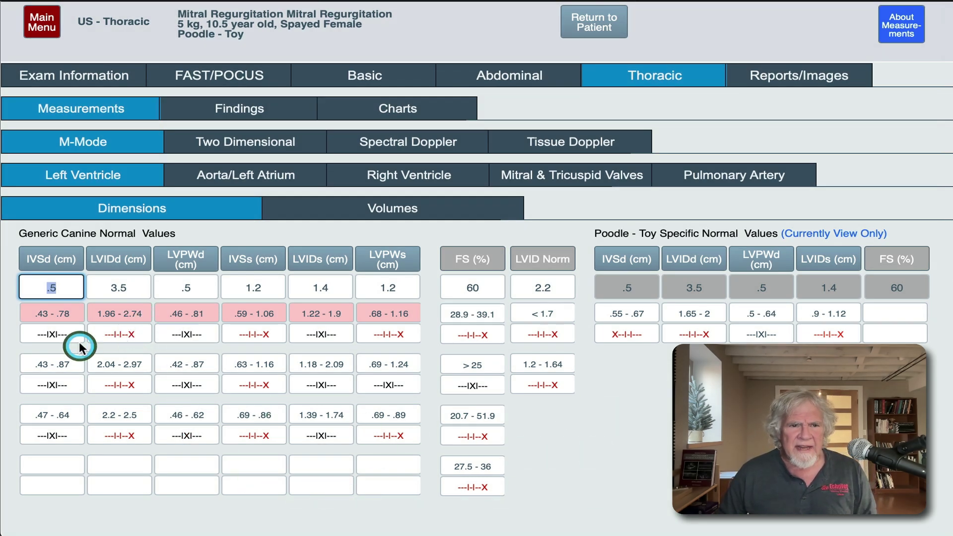
# Step: Review the source studies behind the generic IVSd normal ranges and the two-dimensional aorta/left atrium dimensions
pyautogui.moveTo(41, 315)
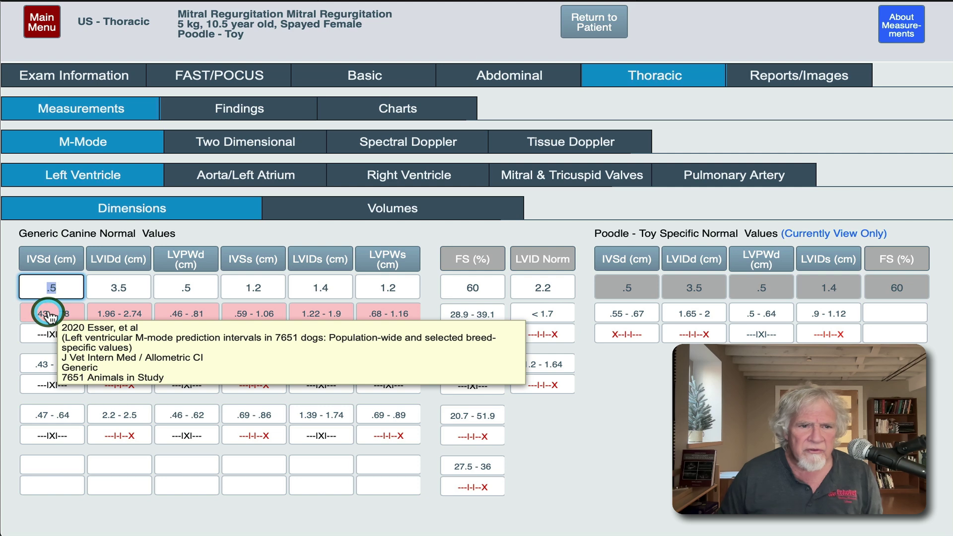
pyautogui.moveTo(49, 366)
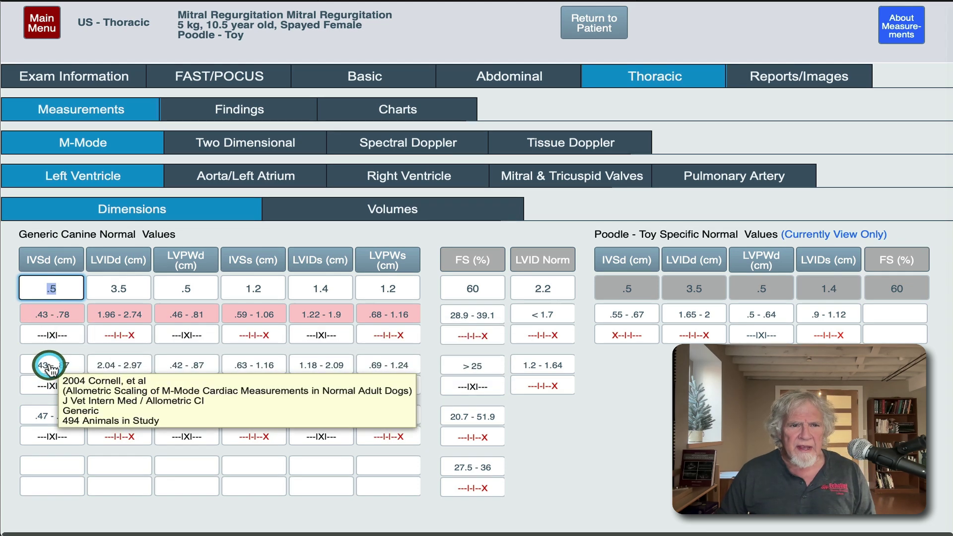
pyautogui.moveTo(46, 417)
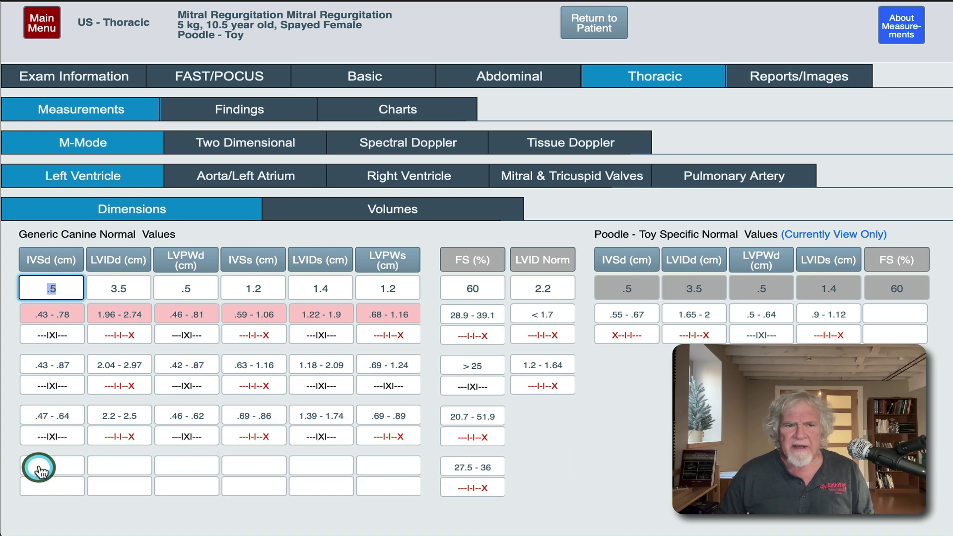
pyautogui.moveTo(39, 469)
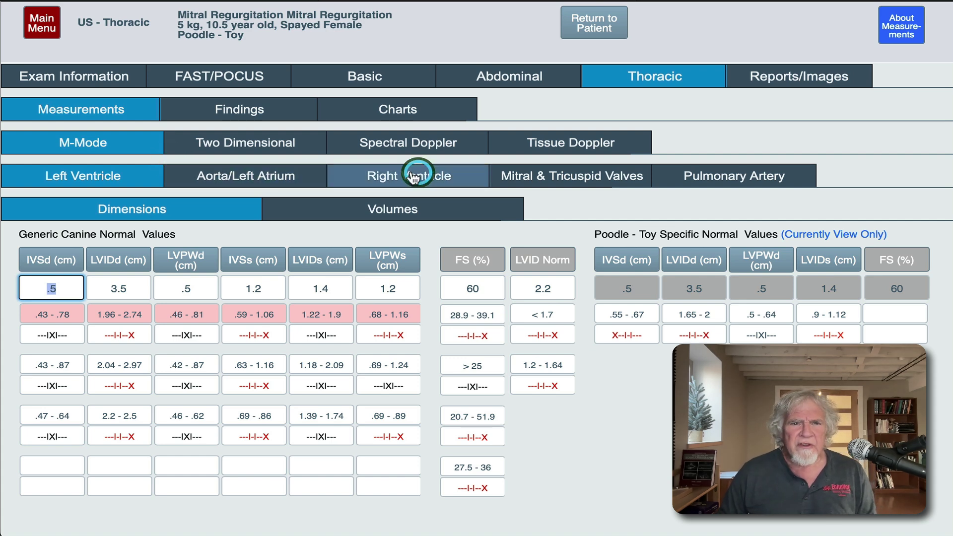
pyautogui.click(246, 141)
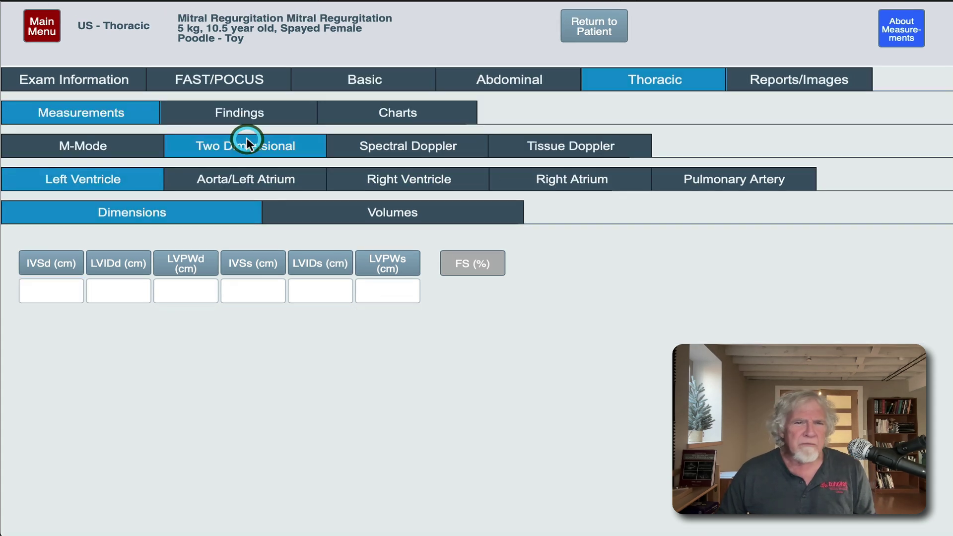
pyautogui.click(235, 180)
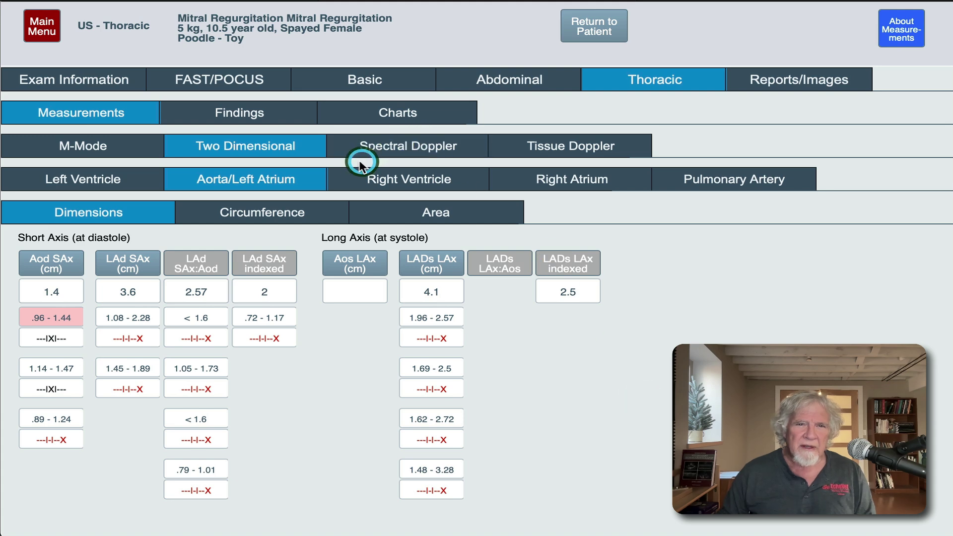
# Step: In the simplified spectral Doppler measurements, try .92 - 1.2 as the pulmonic PV reference range and return to .5 - 1.5
pyautogui.click(387, 149)
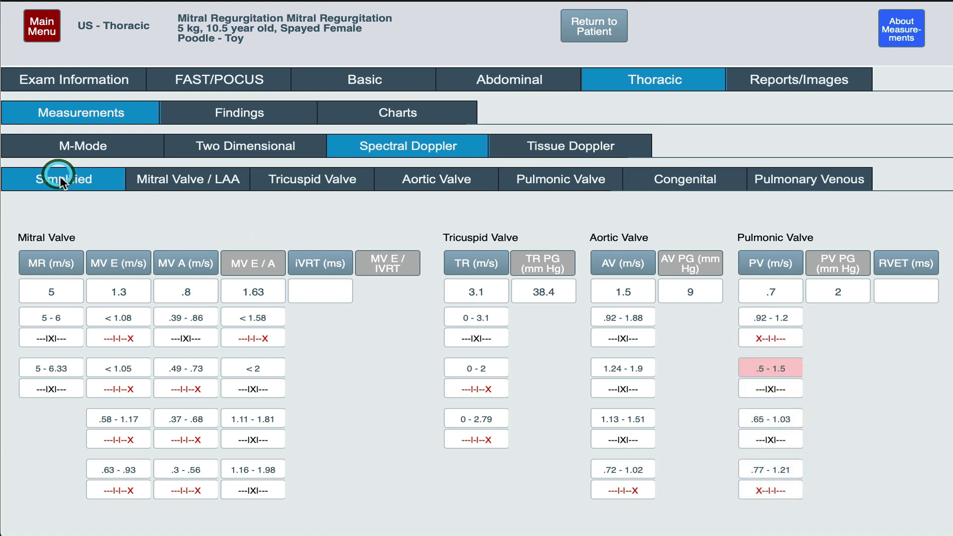
pyautogui.click(780, 323)
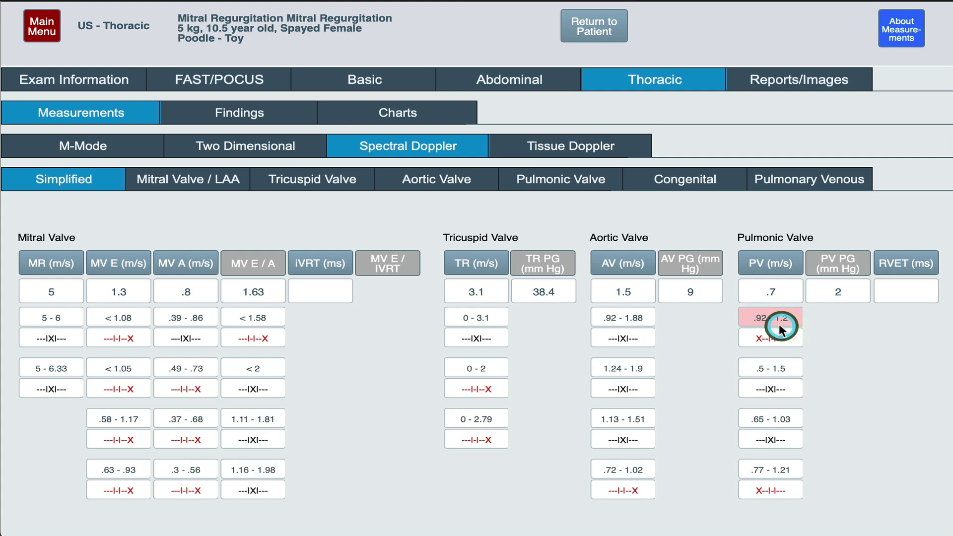
pyautogui.click(777, 374)
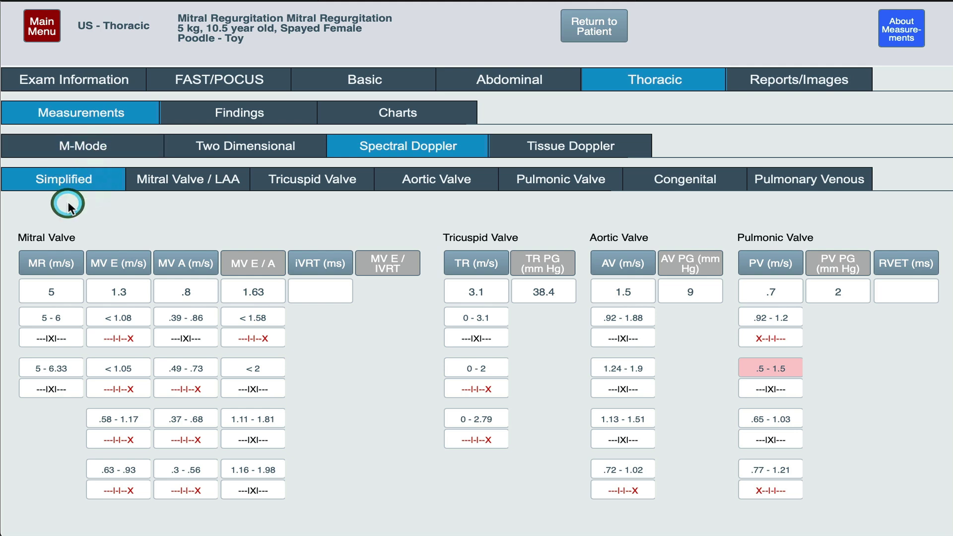
# Step: Load the previous exam's two-dimensional cardiac findings and change the mitral valve morphology to the severe grade
pyautogui.click(224, 113)
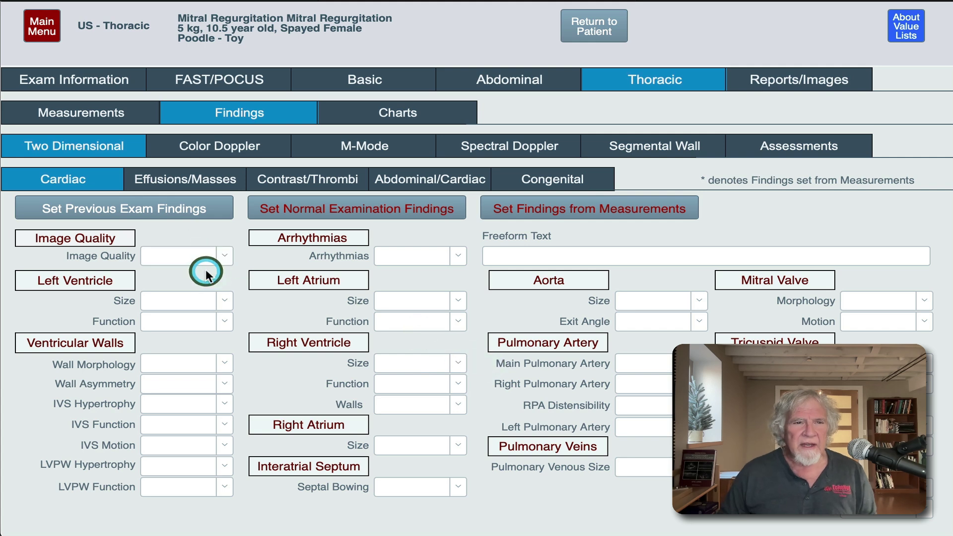
pyautogui.click(82, 216)
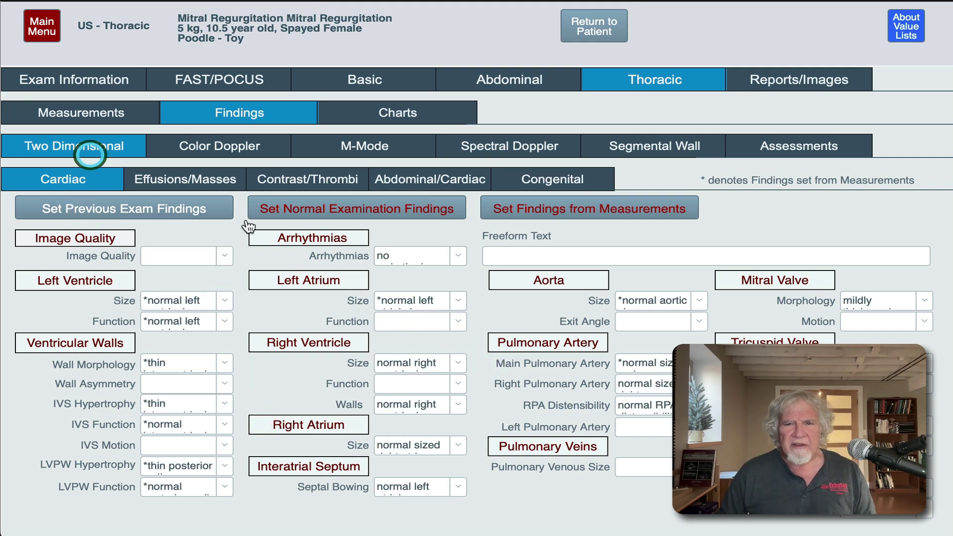
pyautogui.click(912, 307)
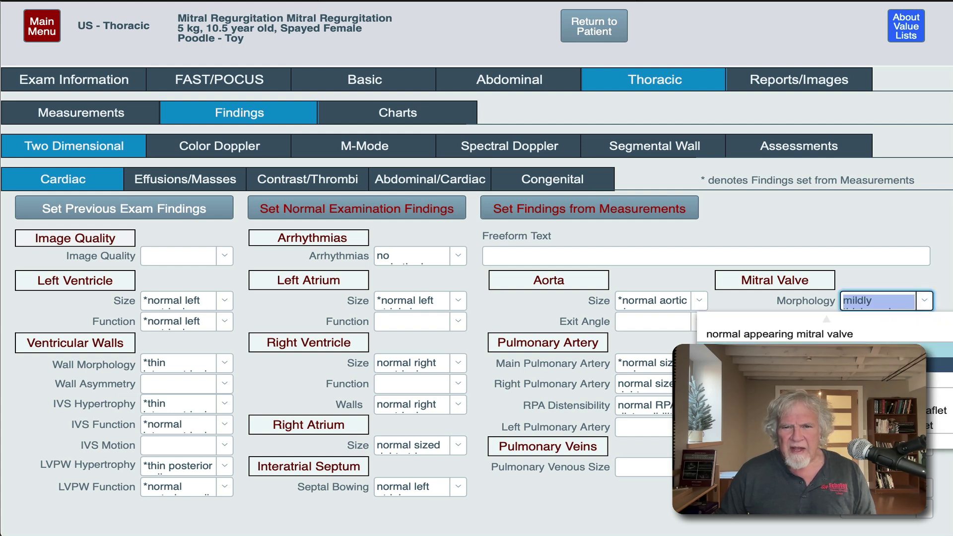
pyautogui.click(814, 379)
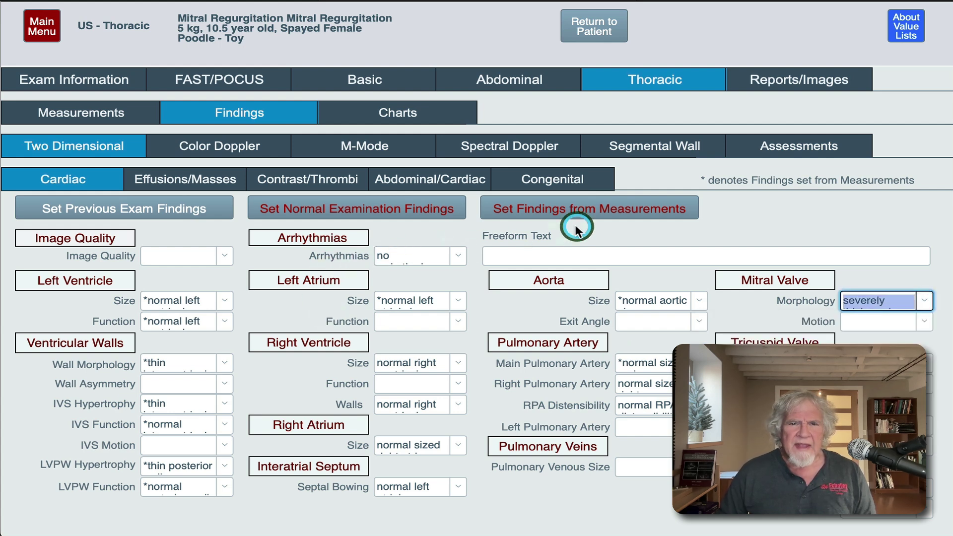
# Step: Update the two-dimensional cardiac findings from the entered measurements
pyautogui.click(592, 209)
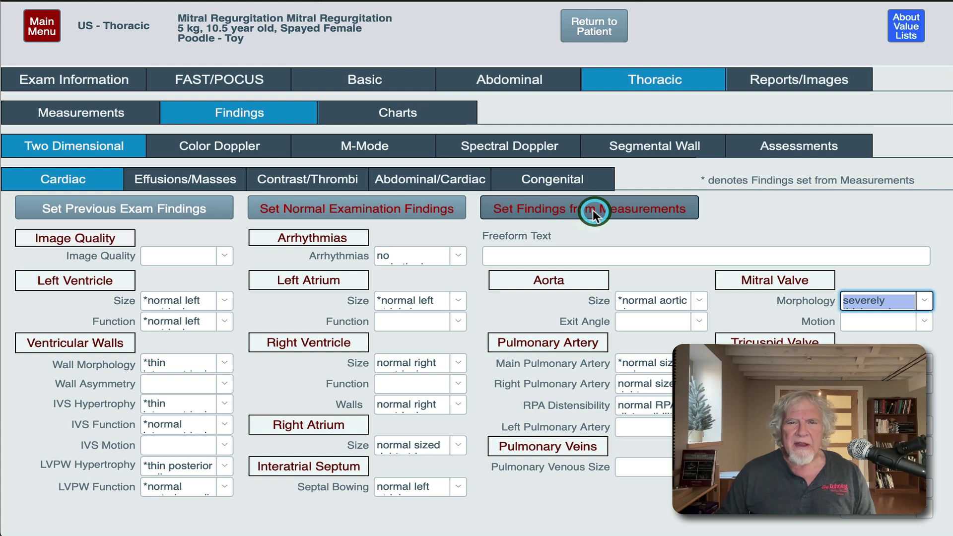
pyautogui.click(627, 334)
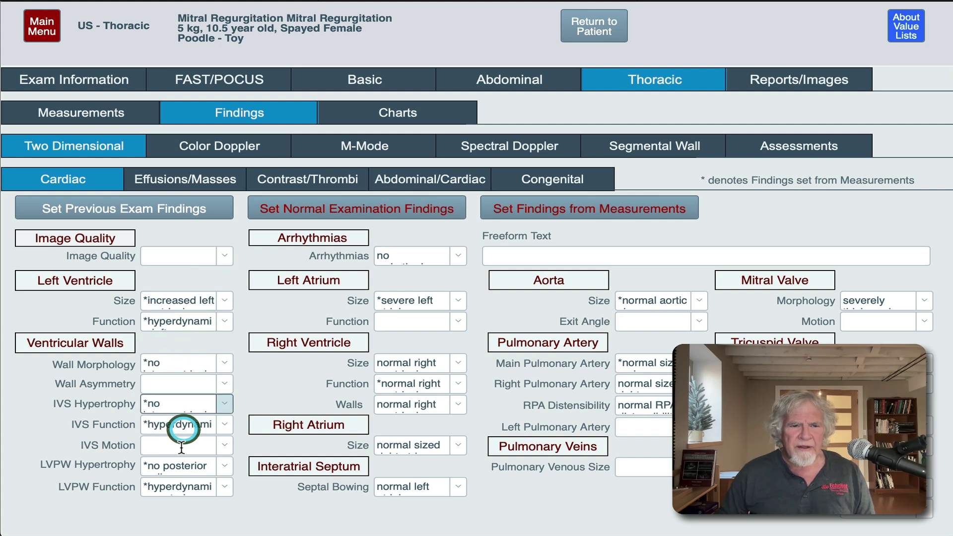
# Step: Set the image quality to Good and the right pulmonary artery finding to mildly enlarged right pulmonary artery
pyautogui.click(225, 256)
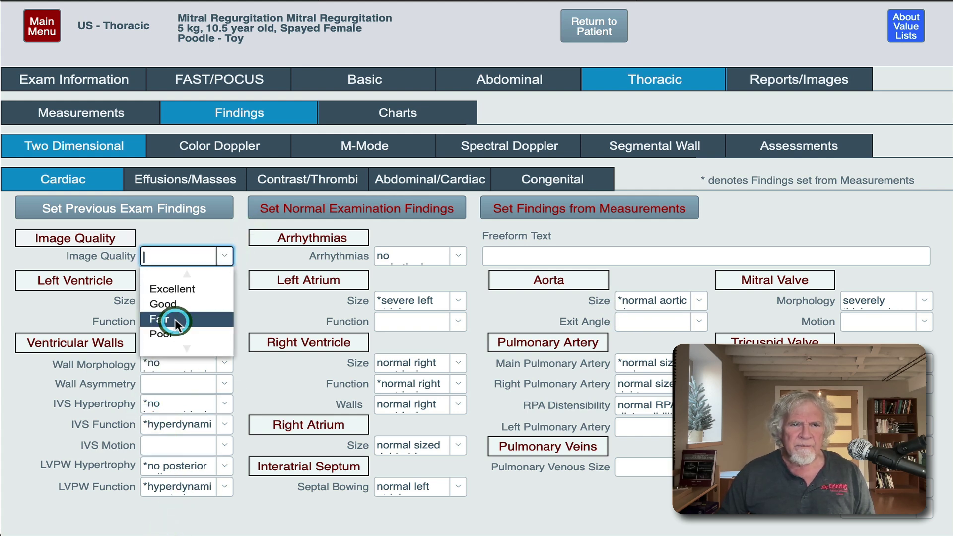
pyautogui.click(174, 306)
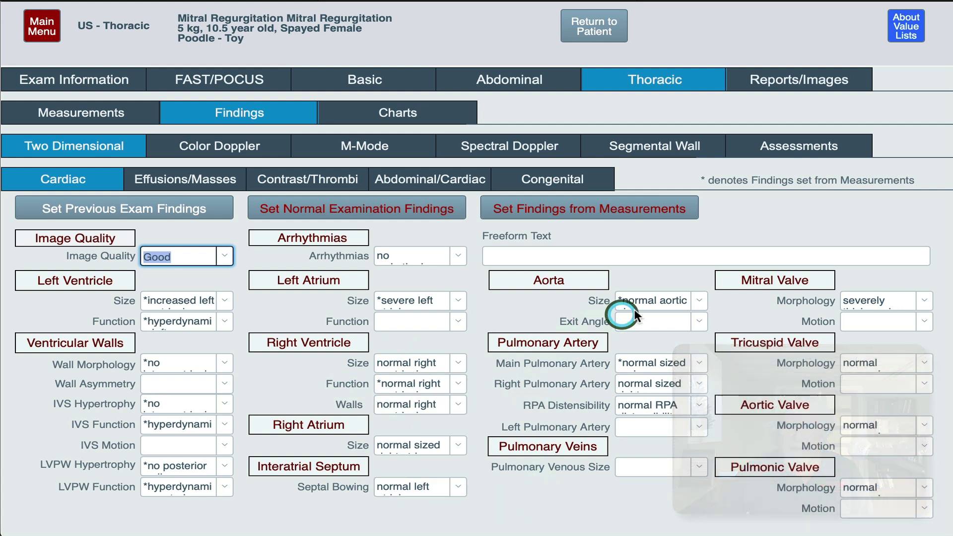
pyautogui.click(695, 386)
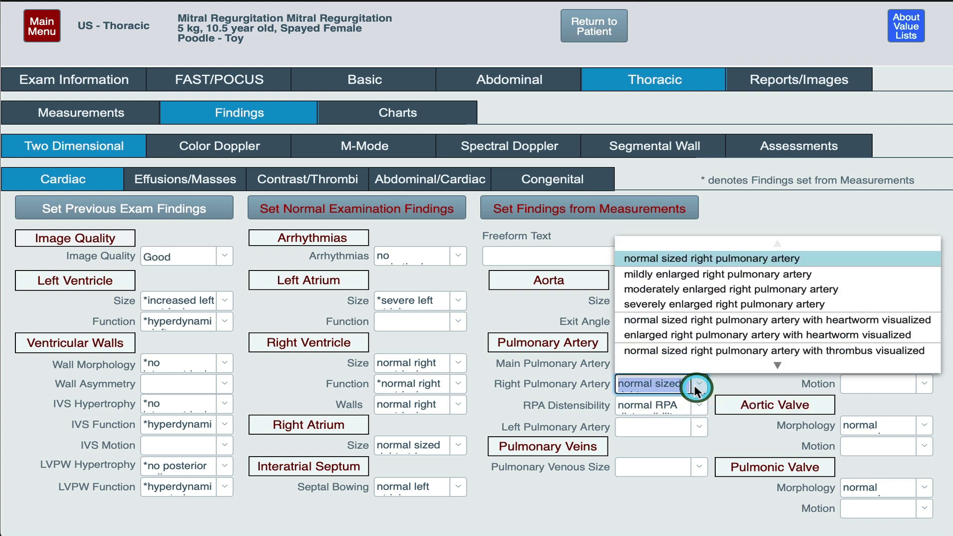
pyautogui.click(656, 273)
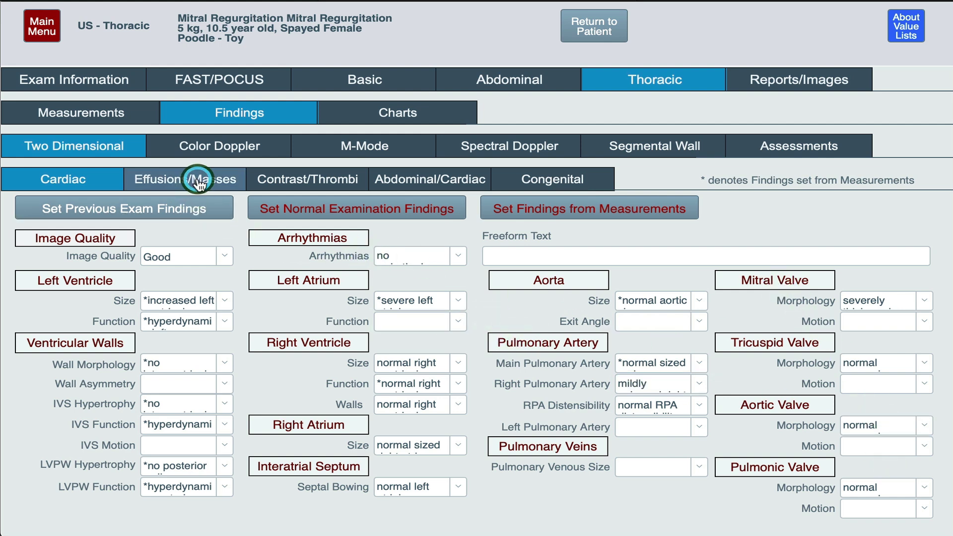
# Step: Set the mitral regurgitation in the color Doppler findings to severe mitral regurgitation
pyautogui.click(252, 148)
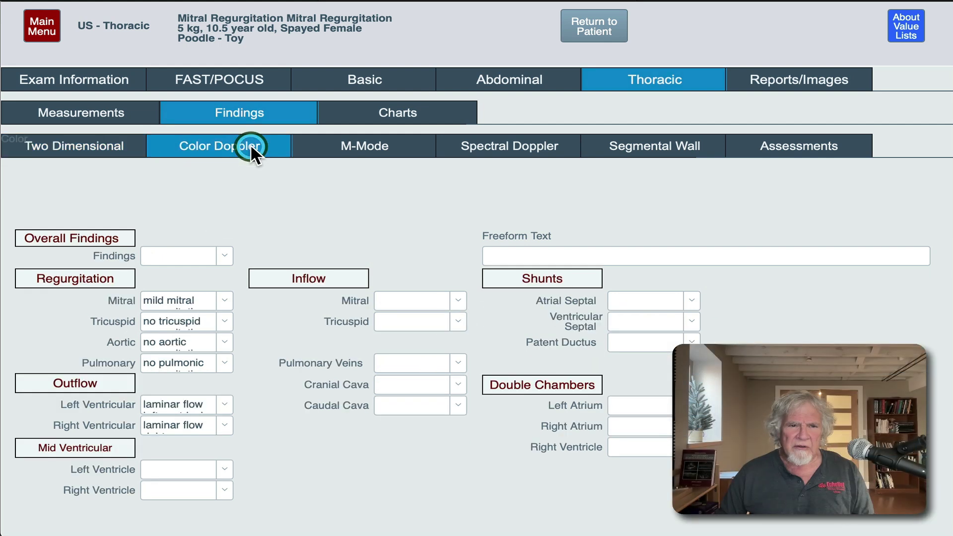
pyautogui.click(222, 301)
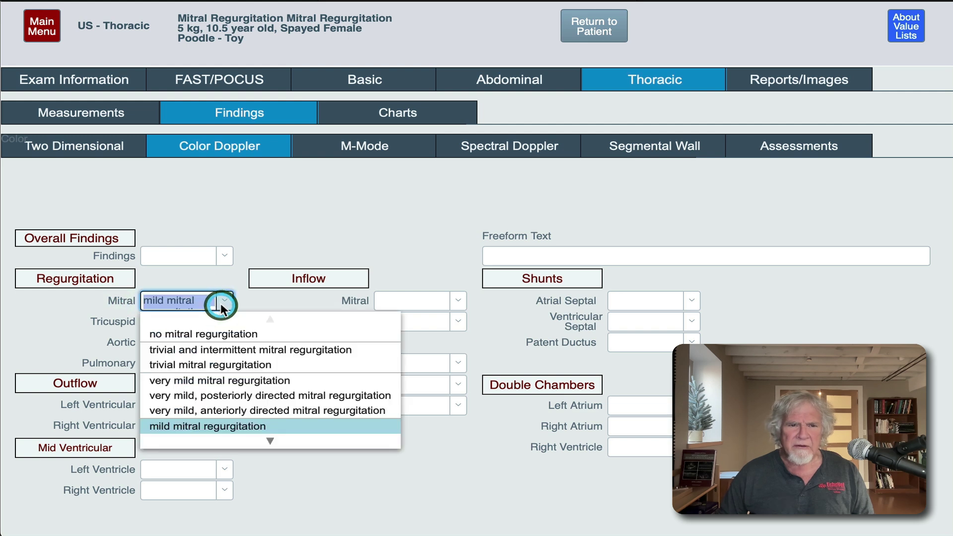
pyautogui.scroll(-3, 271, 444)
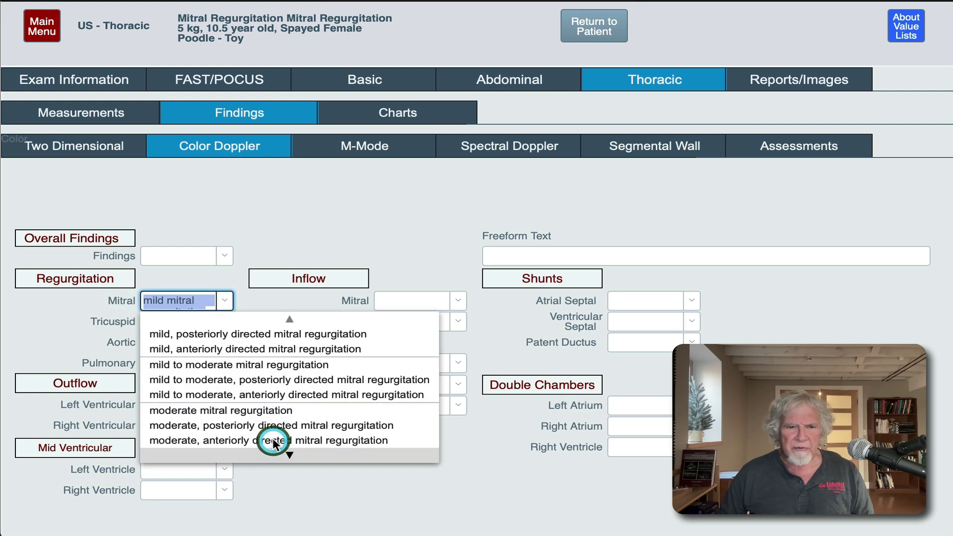
pyautogui.scroll(-3, 292, 457)
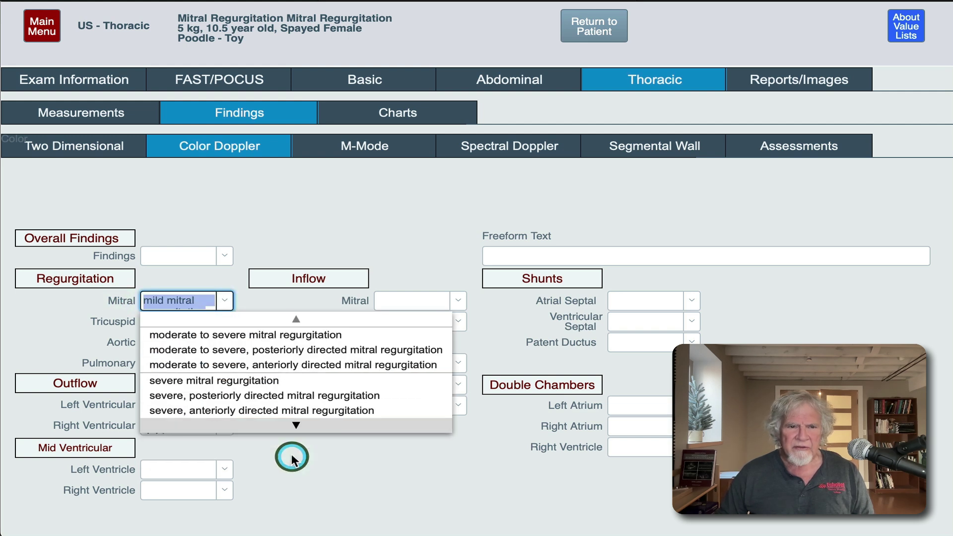
pyautogui.click(199, 381)
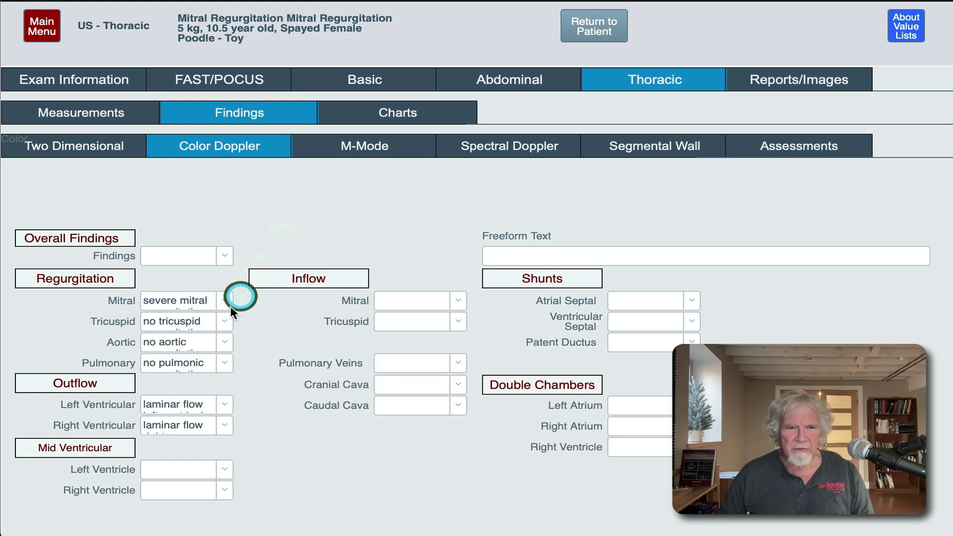
# Step: Set the tricuspid regurgitation finding to trivial tricuspid regurgitation
pyautogui.click(221, 322)
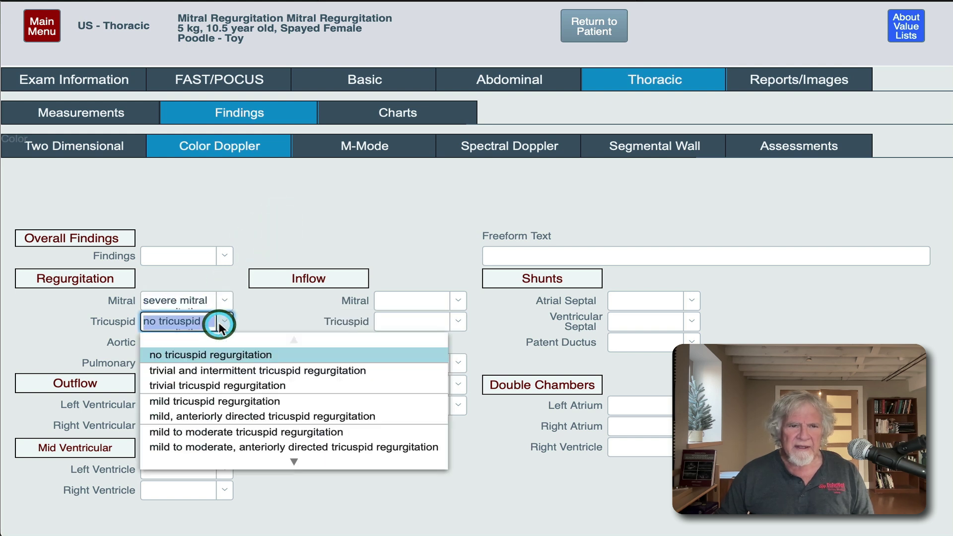
pyautogui.click(215, 391)
pyautogui.click(286, 241)
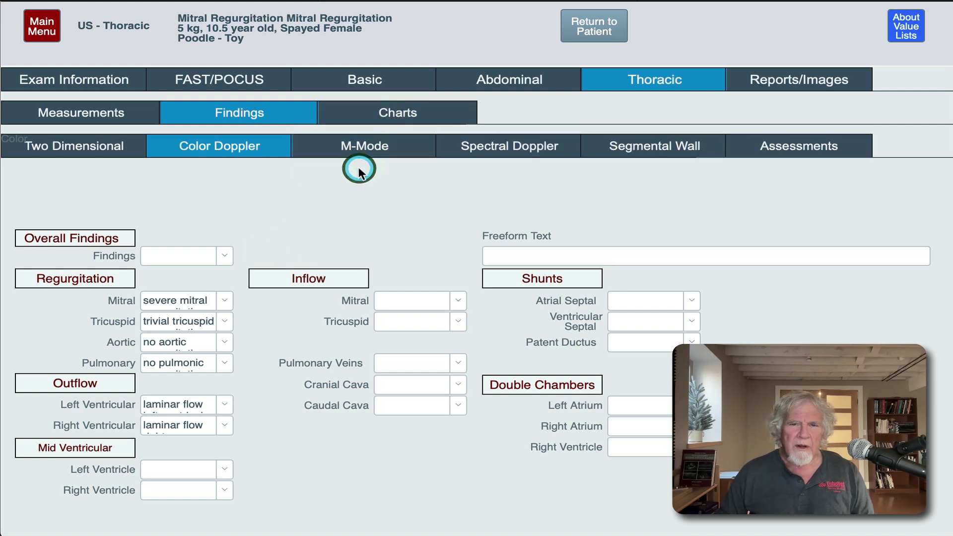
# Step: Review the combined M-Mode and two-dimensional charts of ventricular and atrial size and function across exams
pyautogui.click(410, 112)
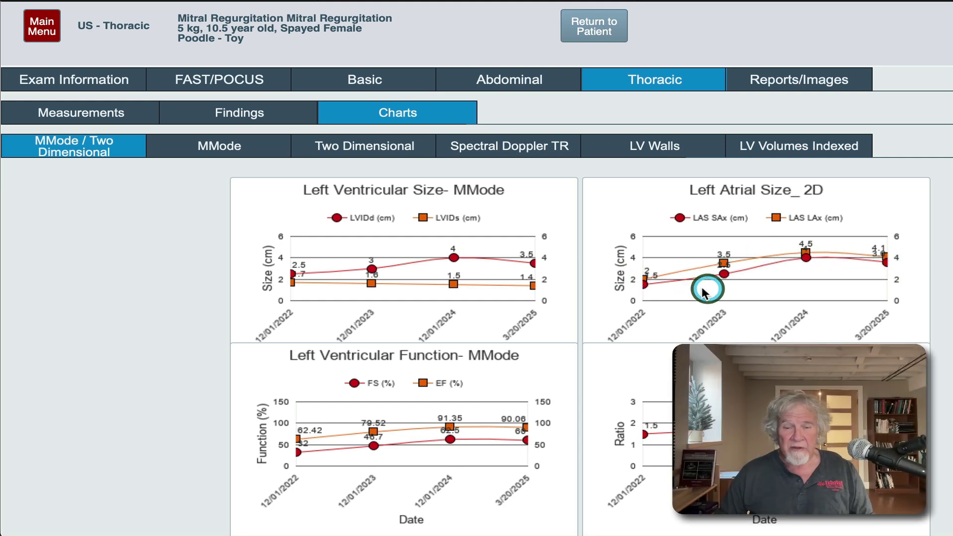
# Step: Open the ultrasound report preview and compare its Standard Findings and Compact Findings formats, leaving Compact Findings selected
pyautogui.scroll(-1, 700, 287)
pyautogui.scroll(1, 700, 288)
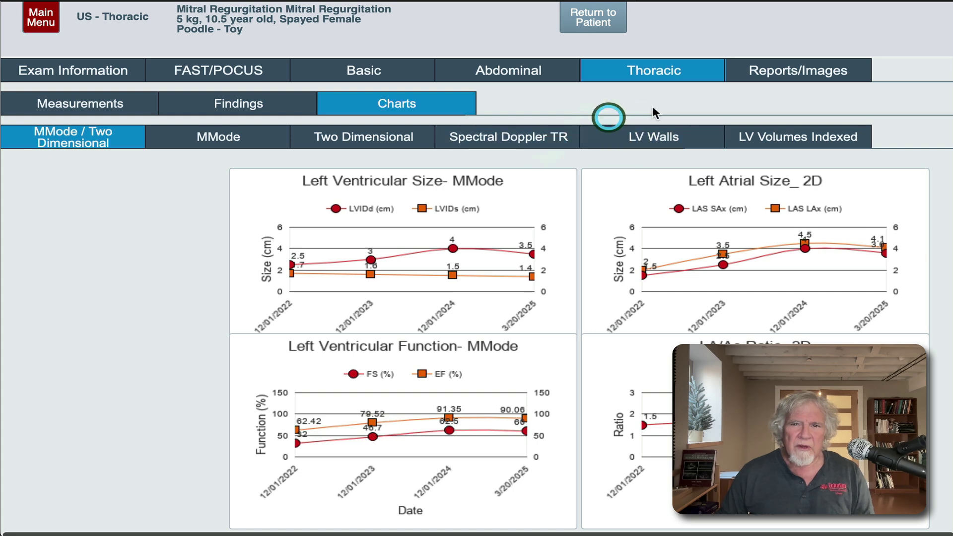
pyautogui.click(747, 75)
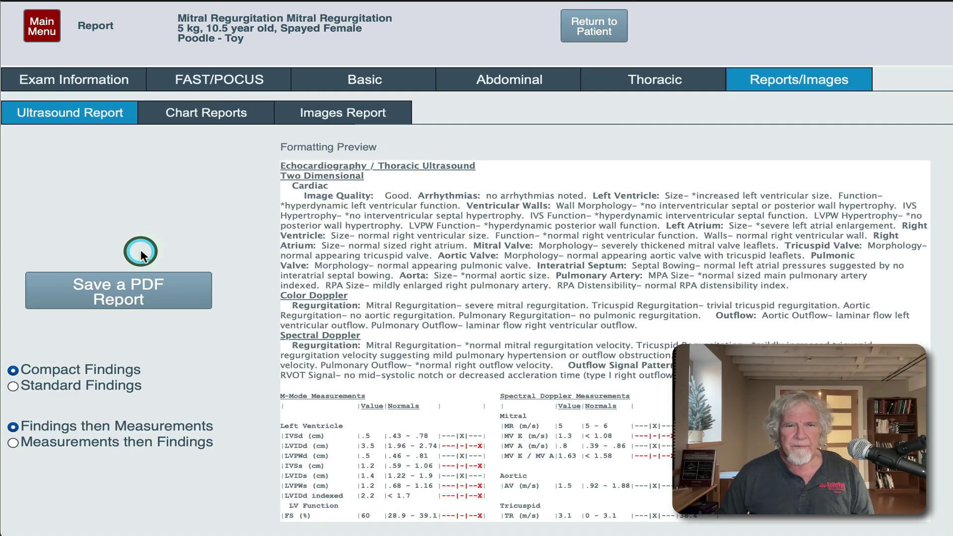
pyautogui.click(65, 385)
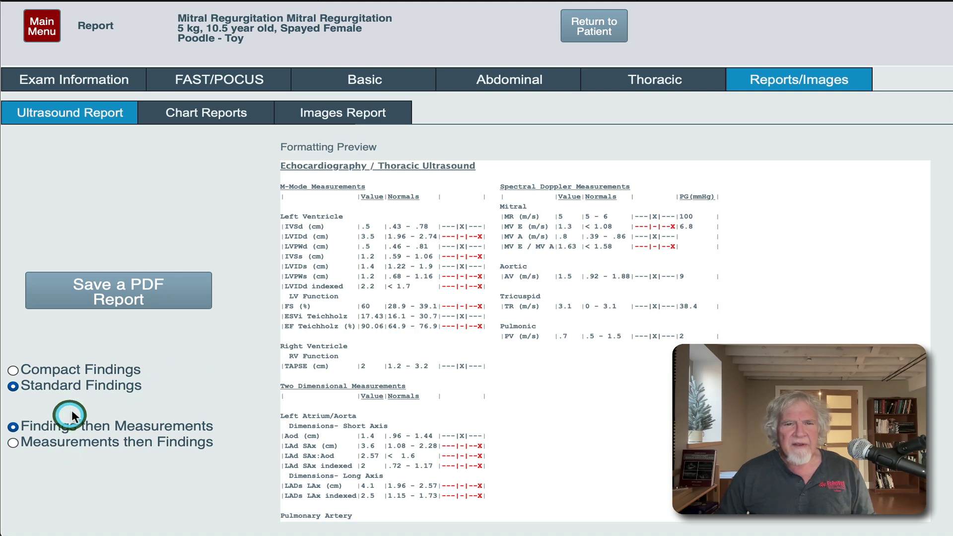
pyautogui.click(56, 367)
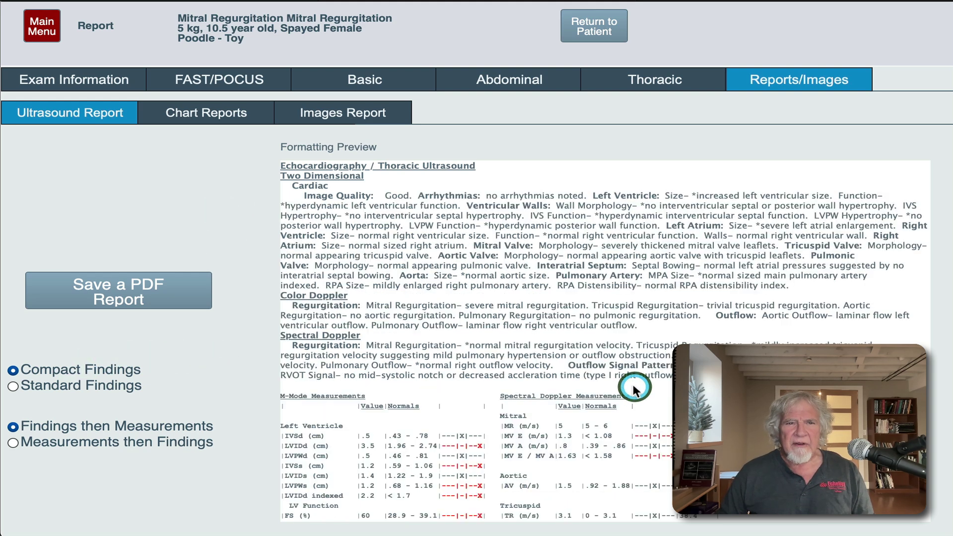
# Step: Save the ultrasound report as a PDF with compact findings followed by measurements and download the file
pyautogui.click(122, 292)
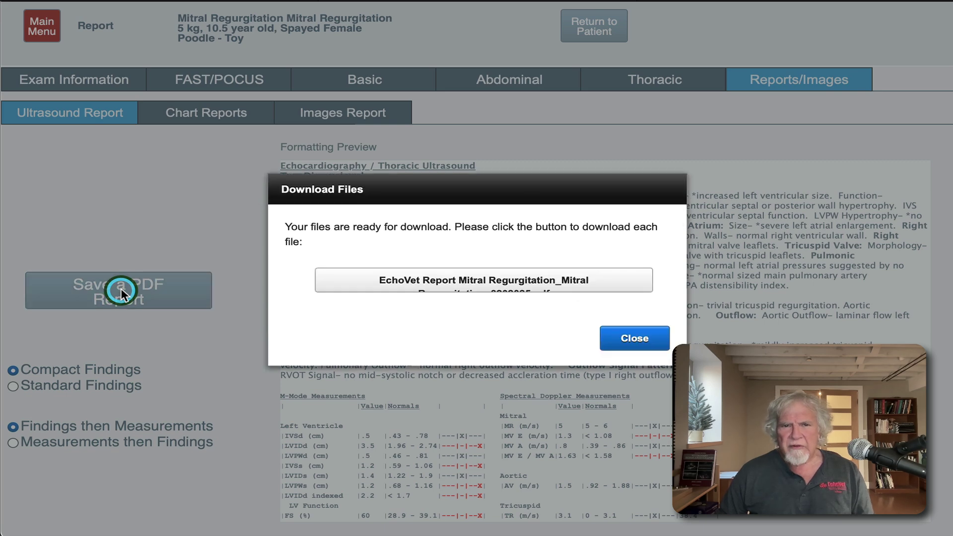
pyautogui.click(498, 292)
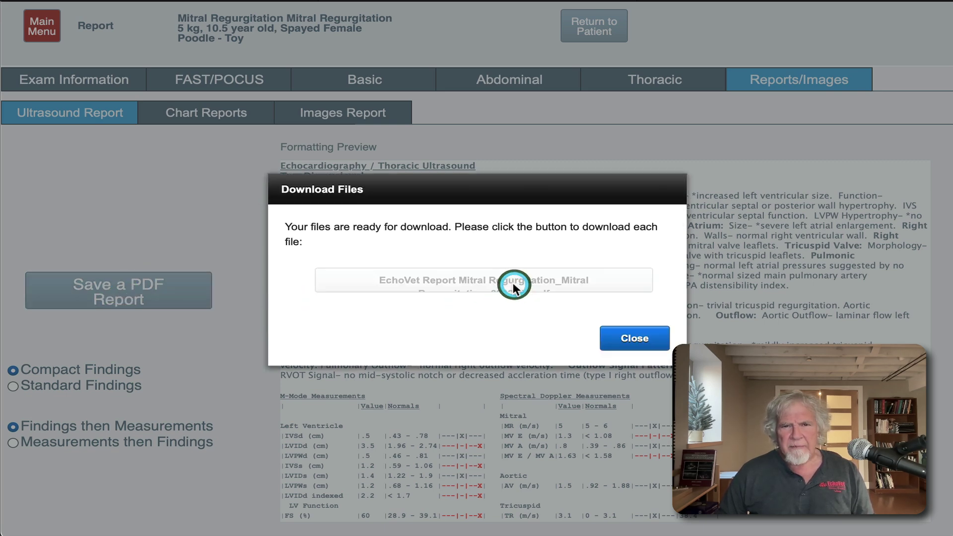
pyautogui.click(628, 339)
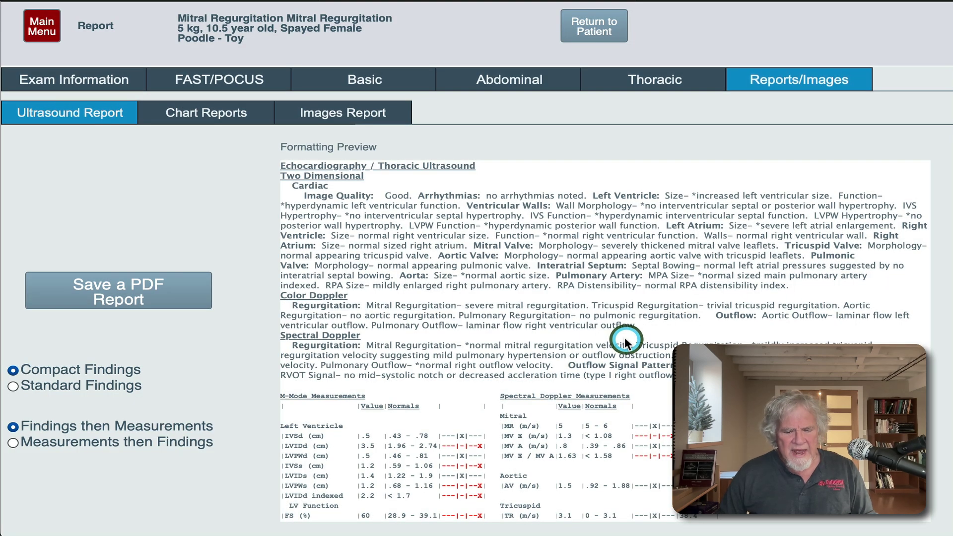
# Step: Switch to Adobe Acrobat and review the findings and measurement tables across both pages of the echocardiography report
pyautogui.press('super+Tab')
pyautogui.press('super+Tab')
pyautogui.press('super+Tab')
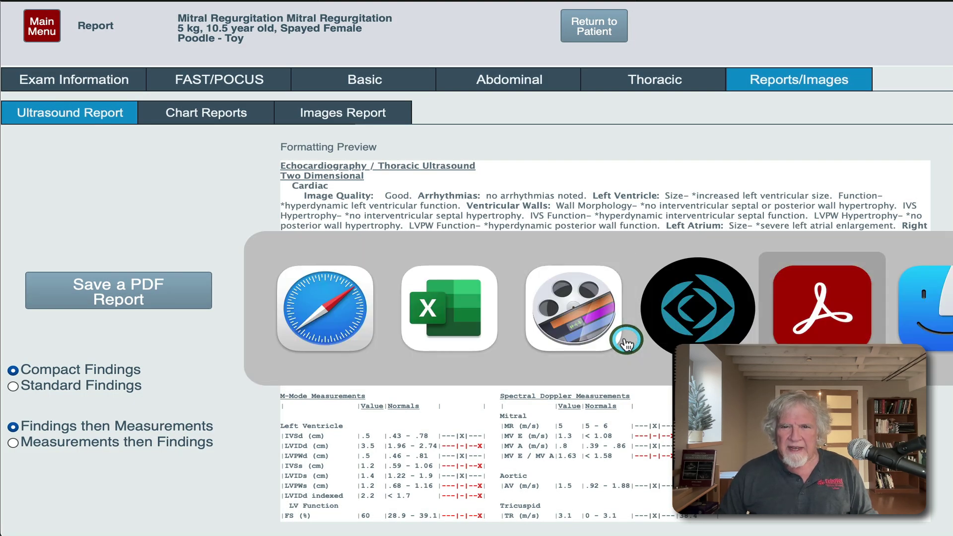
pyautogui.scroll(-3, 542, 338)
pyautogui.scroll(-5, 542, 338)
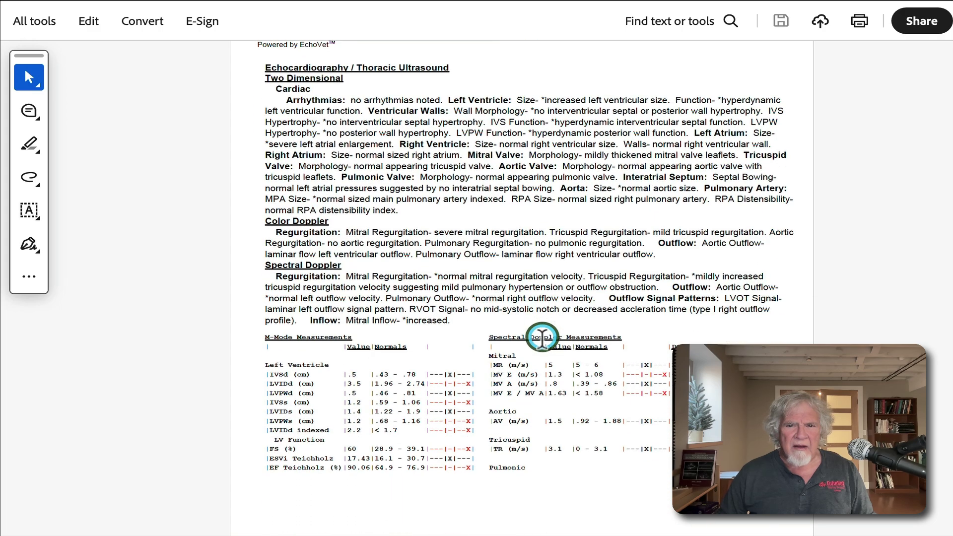
pyautogui.scroll(-3, 542, 337)
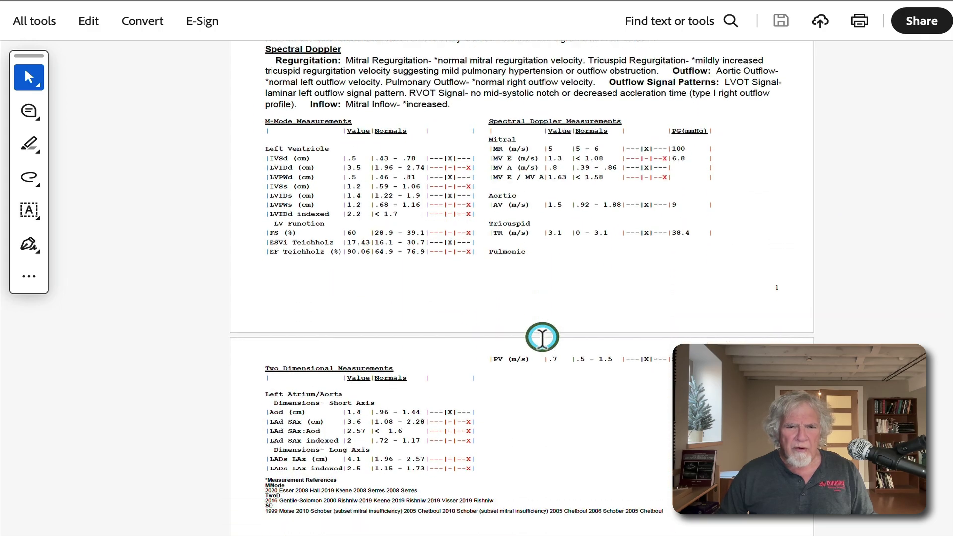
pyautogui.scroll(10, 542, 338)
pyautogui.scroll(-3, 542, 338)
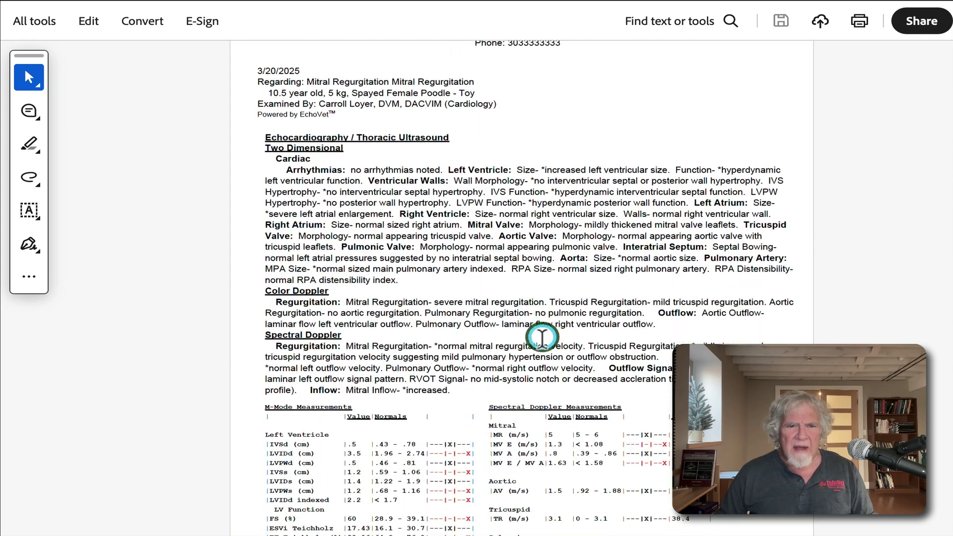
pyautogui.scroll(1, 542, 338)
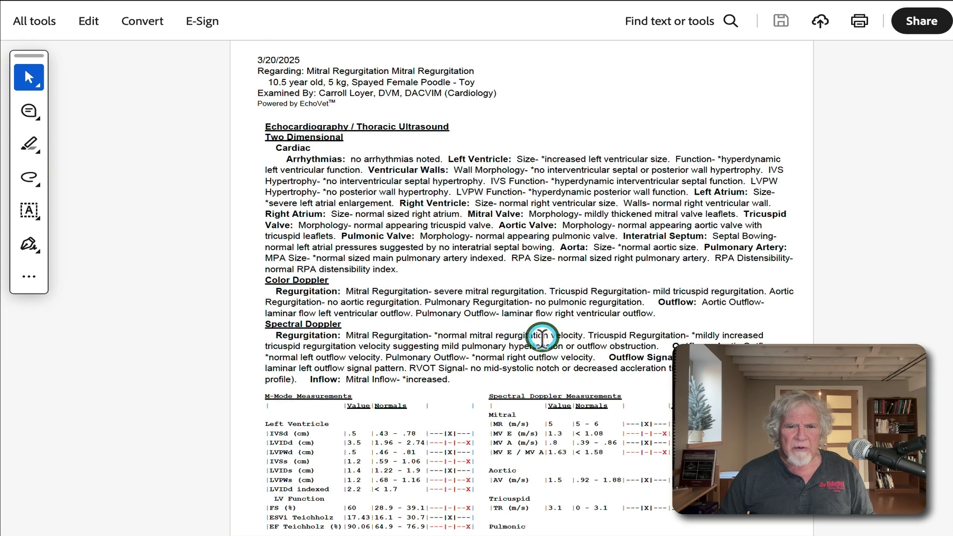
# Step: Capture the first page of the report as an image and paste it under Echocardiogram - Recheck in the ezyVet clinical summary
pyautogui.scroll(-1, 542, 338)
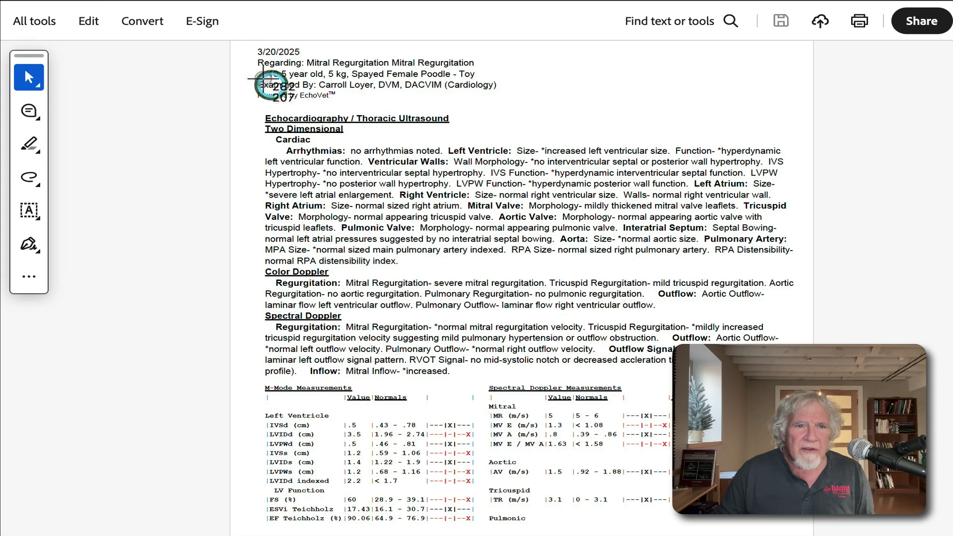
pyautogui.moveTo(235, 43); pyautogui.dragTo(805, 528)
pyautogui.press('super+Tab')
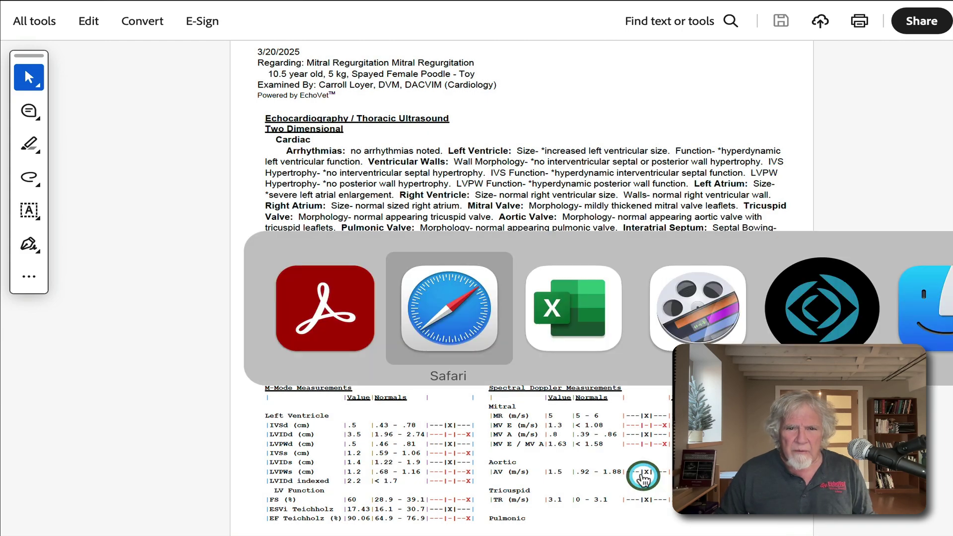
pyautogui.press('super+Tab')
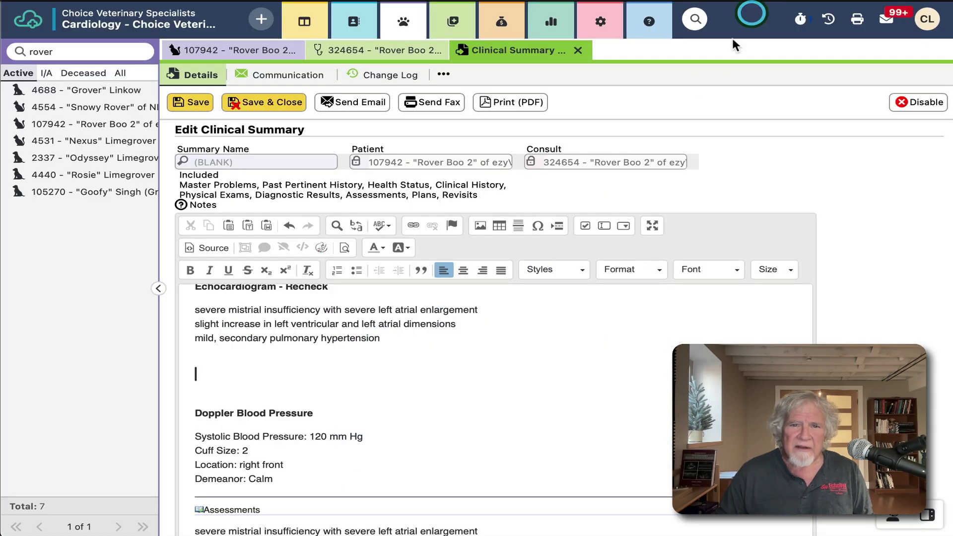
pyautogui.press('super+v')
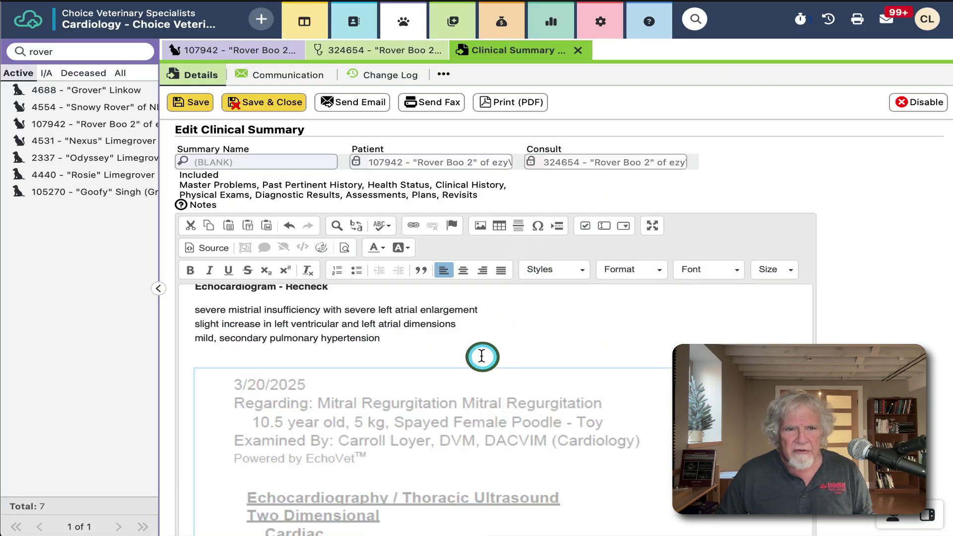
# Step: Set the width of the pasted first-page report image to 700 and place the text cursor outside it
pyautogui.click(452, 370)
pyautogui.doubleClick(452, 370)
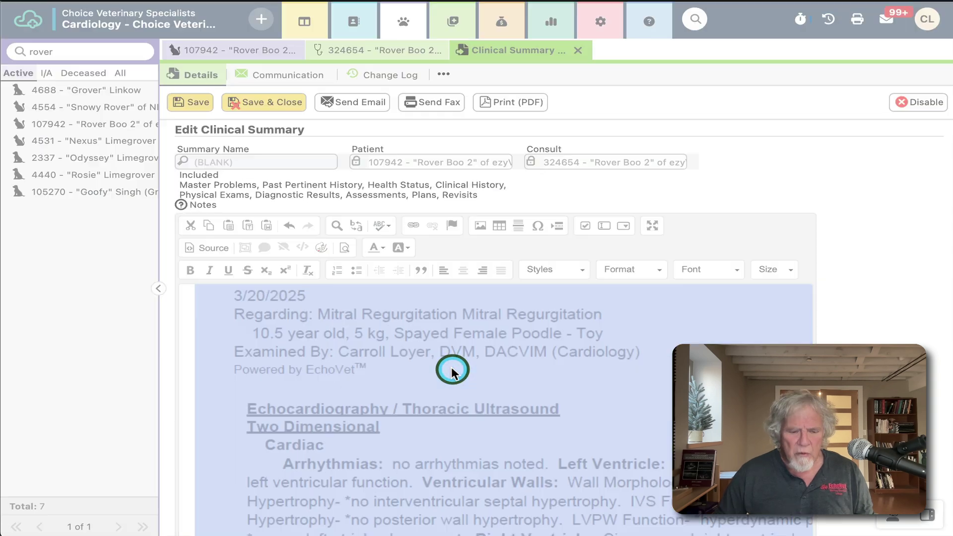
pyautogui.write('700')
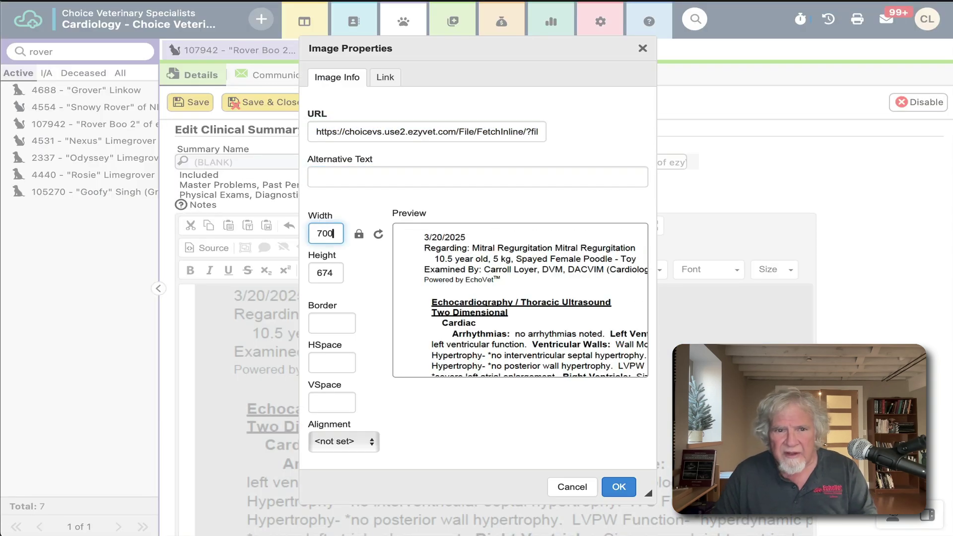
pyautogui.press('Return')
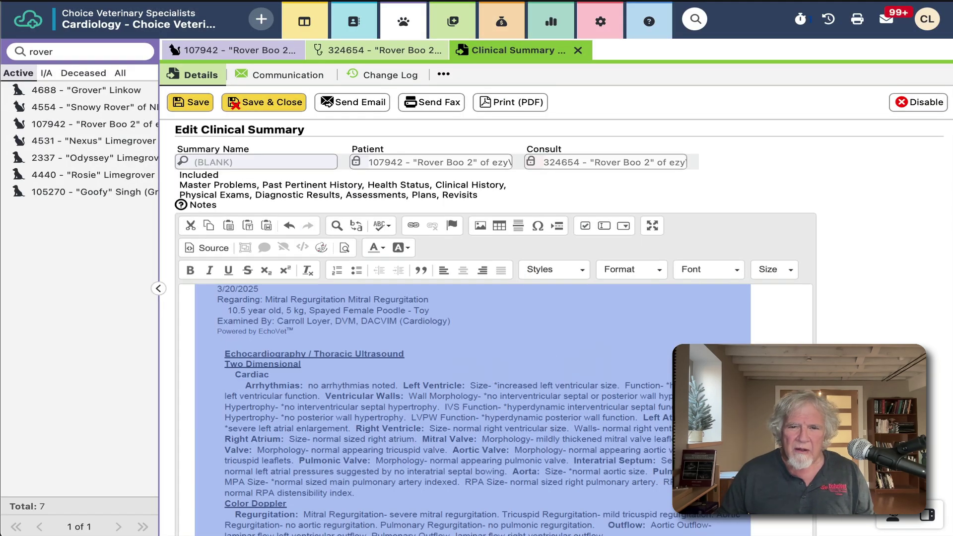
pyautogui.click(452, 370)
pyautogui.scroll(-3, 484, 409)
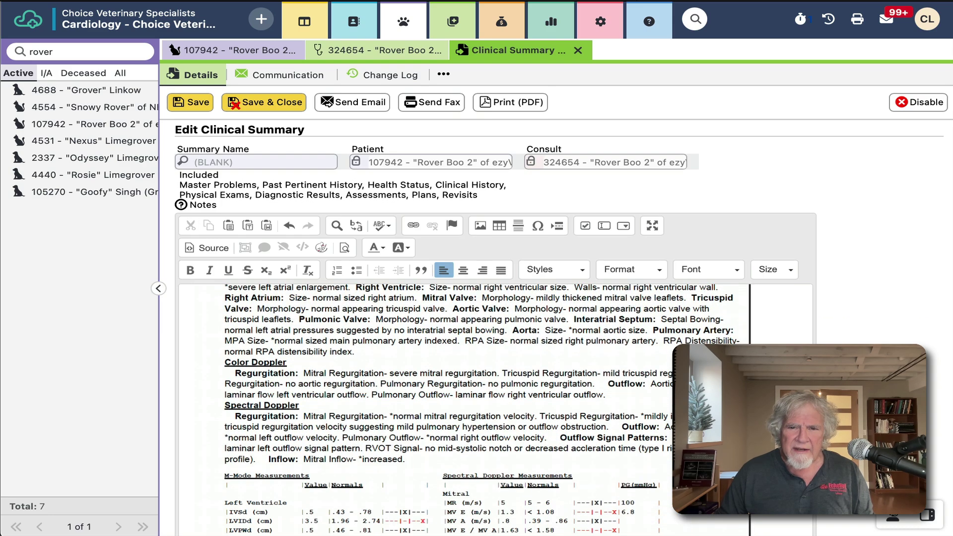
# Step: Capture the Two Dimensional Measurements and references on the PDF's second page and paste them below the first image in the clinical summary
pyautogui.scroll(-3, 485, 410)
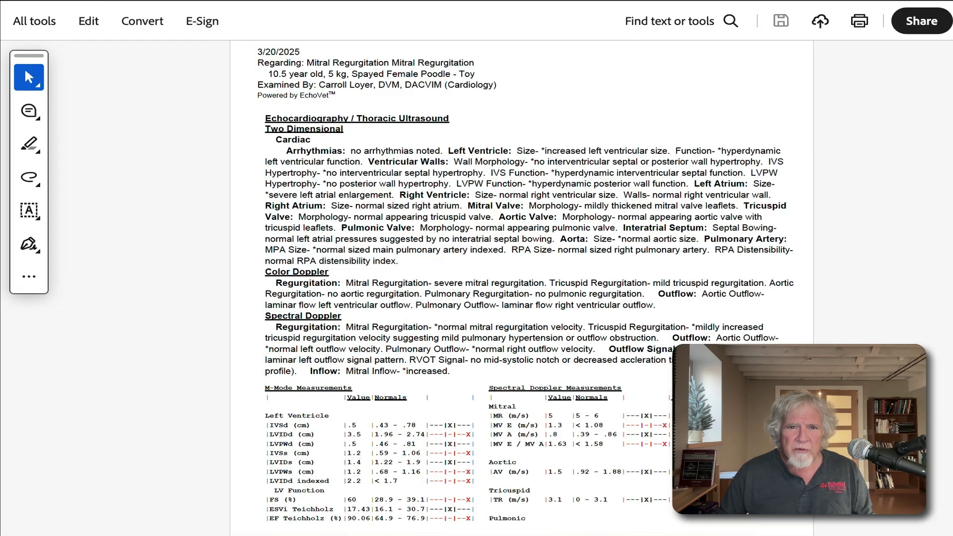
pyautogui.scroll(-10, 542, 347)
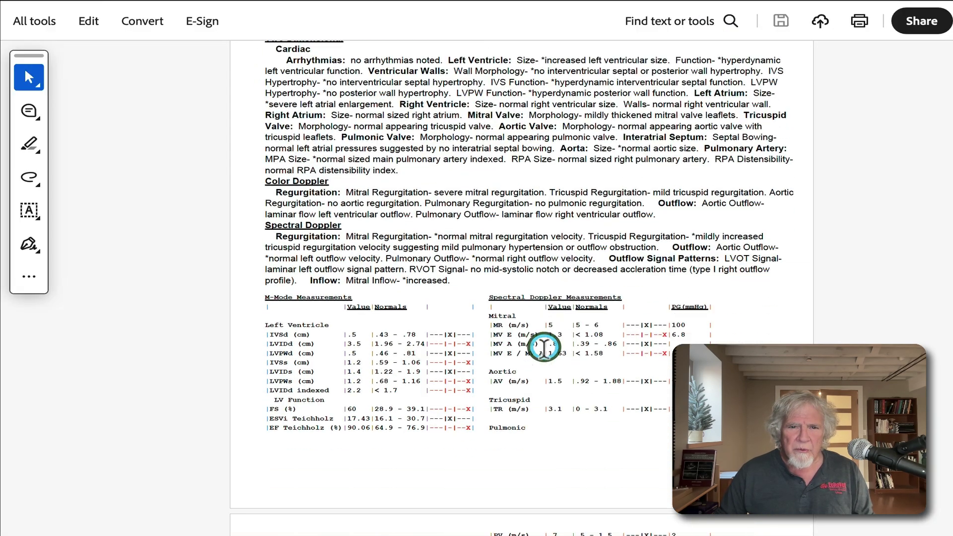
pyautogui.scroll(-3, 542, 347)
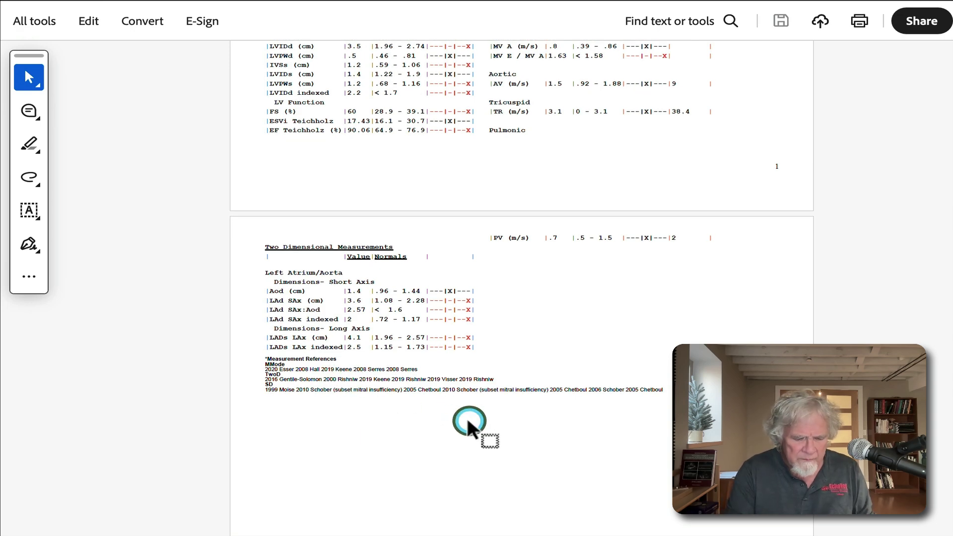
pyautogui.press('super+shift+4')
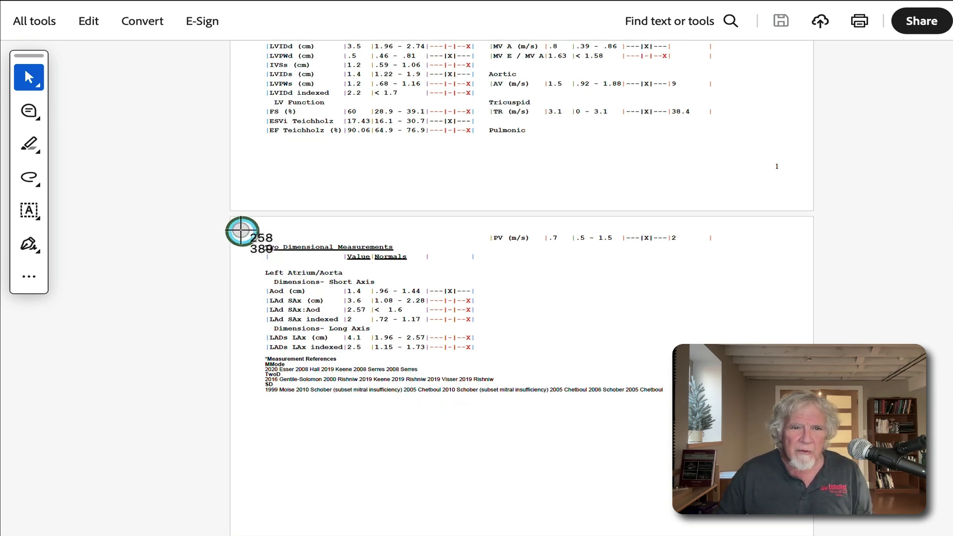
pyautogui.moveTo(238, 226); pyautogui.dragTo(804, 399)
pyautogui.press('super+Tab')
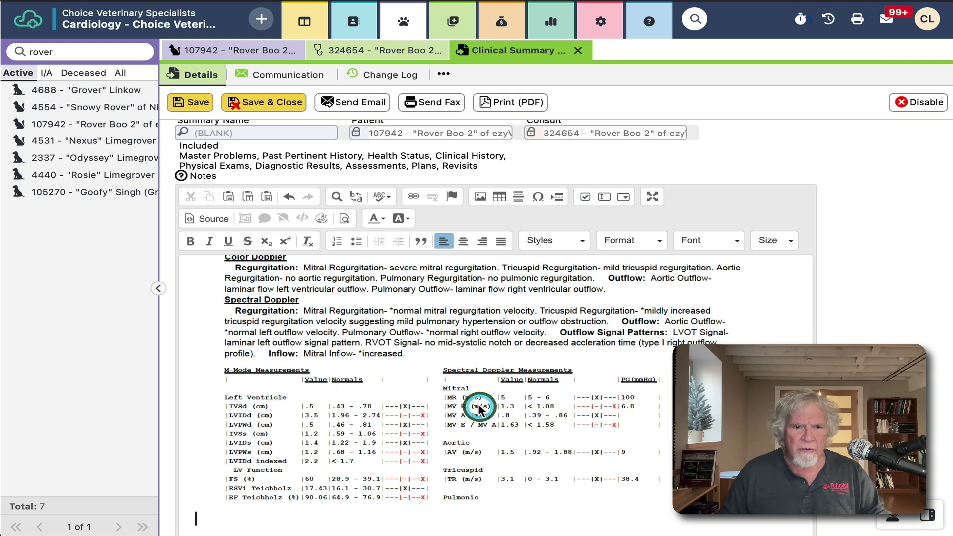
pyautogui.press('super+v')
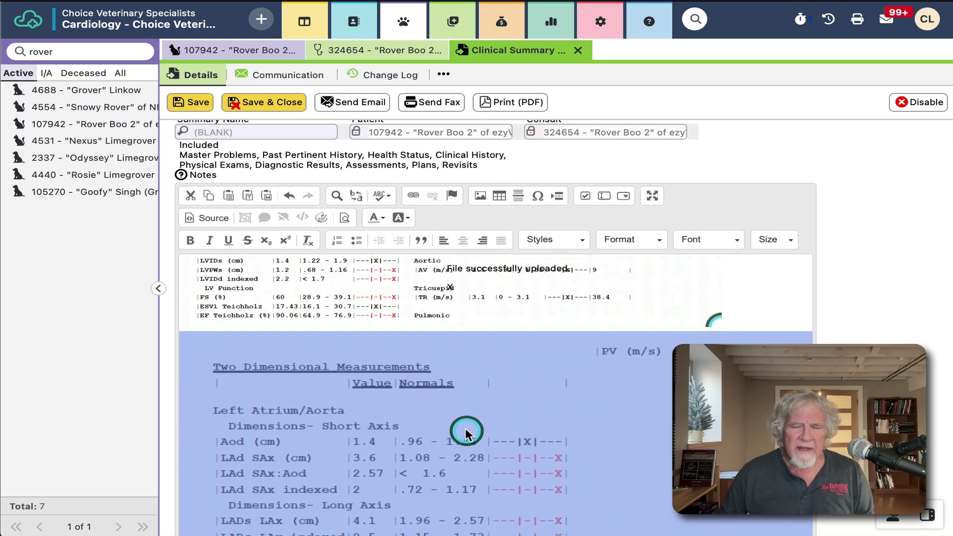
# Step: Set the width of the pasted Two Dimensional Measurements image to 700
pyautogui.doubleClick(467, 432)
pyautogui.press('Tab')
pyautogui.press('Tab')
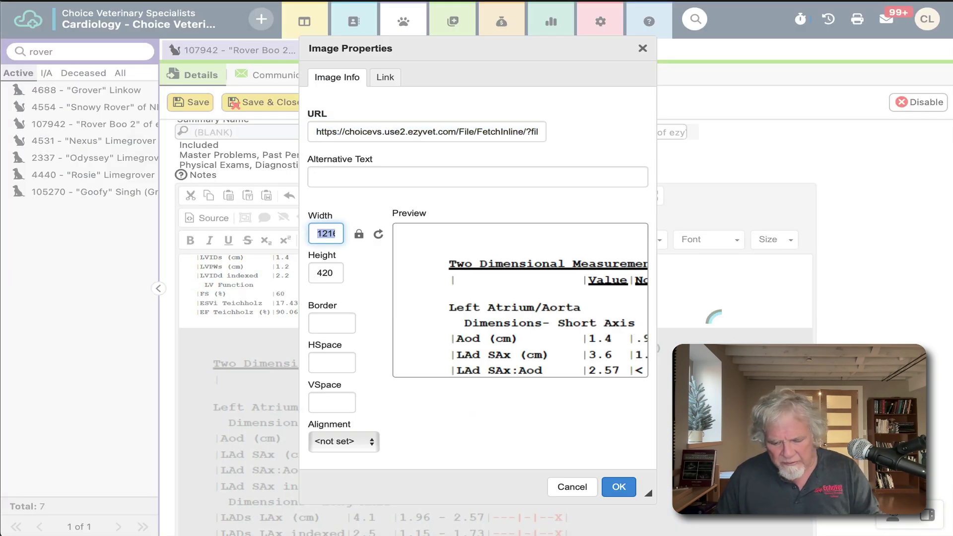
pyautogui.write('700')
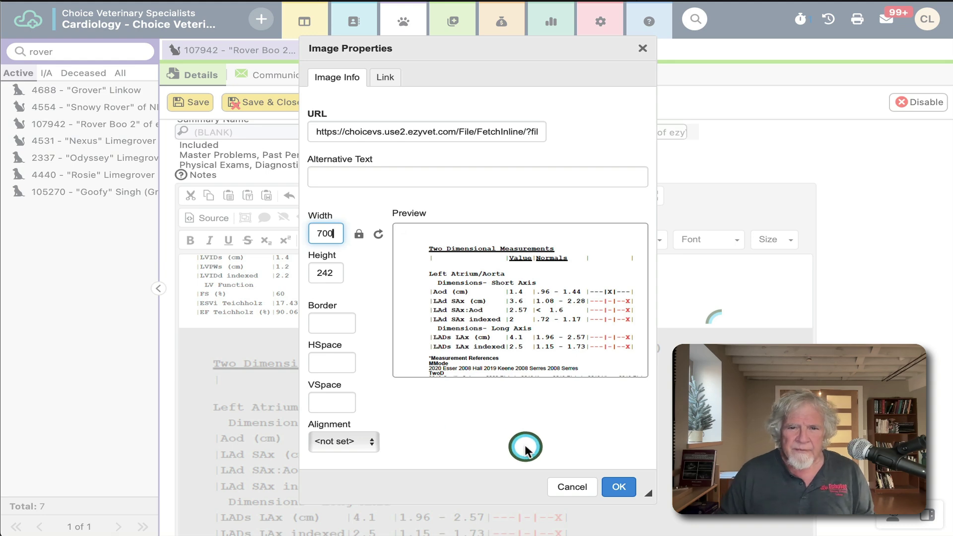
pyautogui.press('Return')
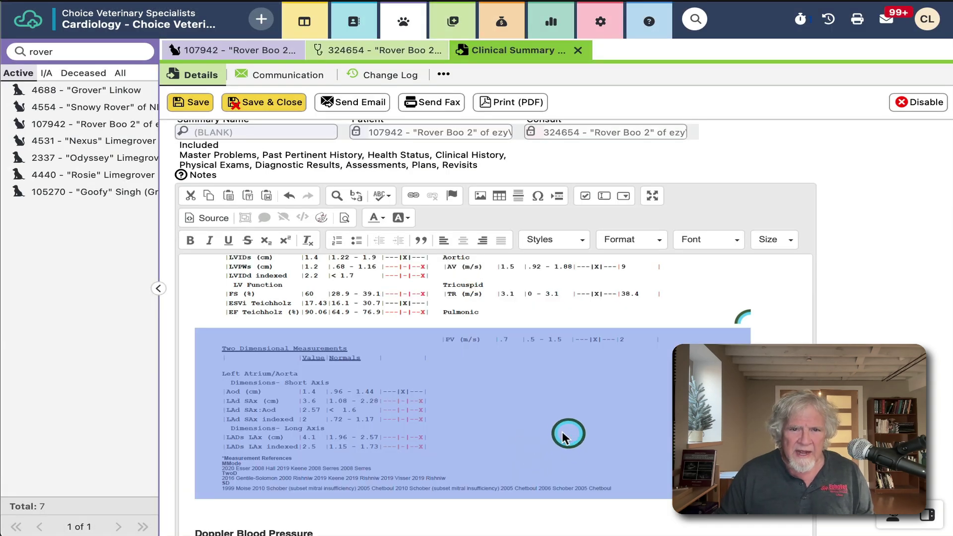
# Step: Add a blank line after the second report image, above the Doppler Blood Pressure heading
pyautogui.click(759, 398)
pyautogui.scroll(-2, 759, 397)
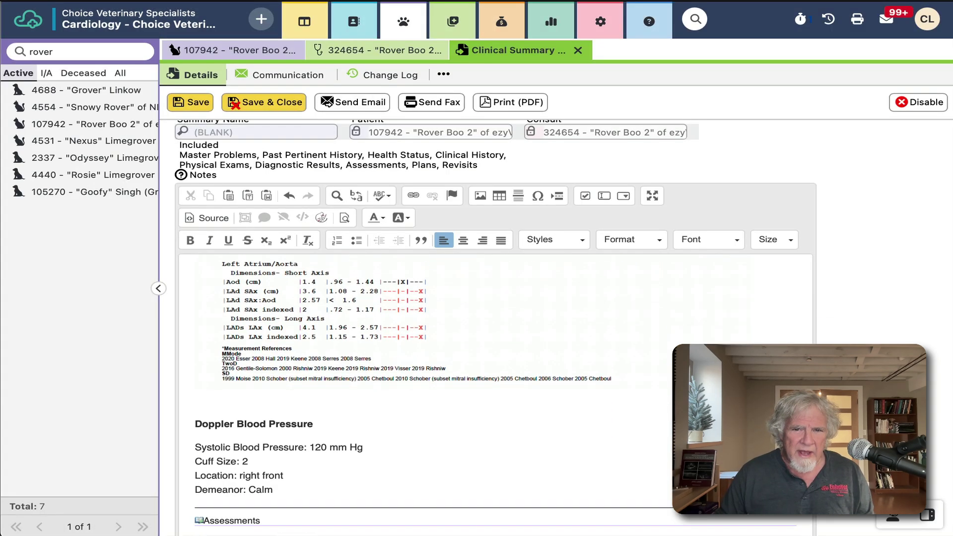
pyautogui.press('Return')
pyautogui.click(566, 398)
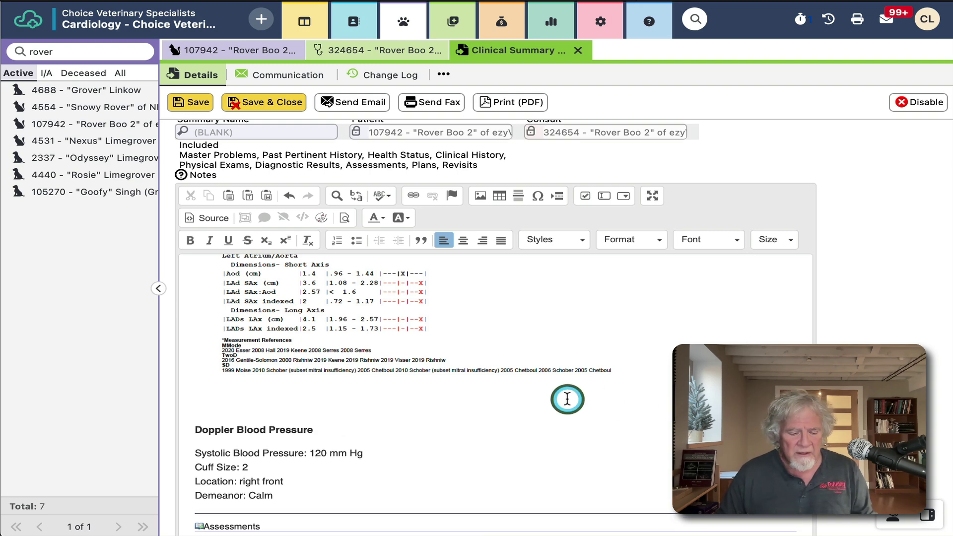
# Step: Switch back to the EchoVet exam and open the combined MMode / Two Dimensional chart report
pyautogui.press('super+Tab')
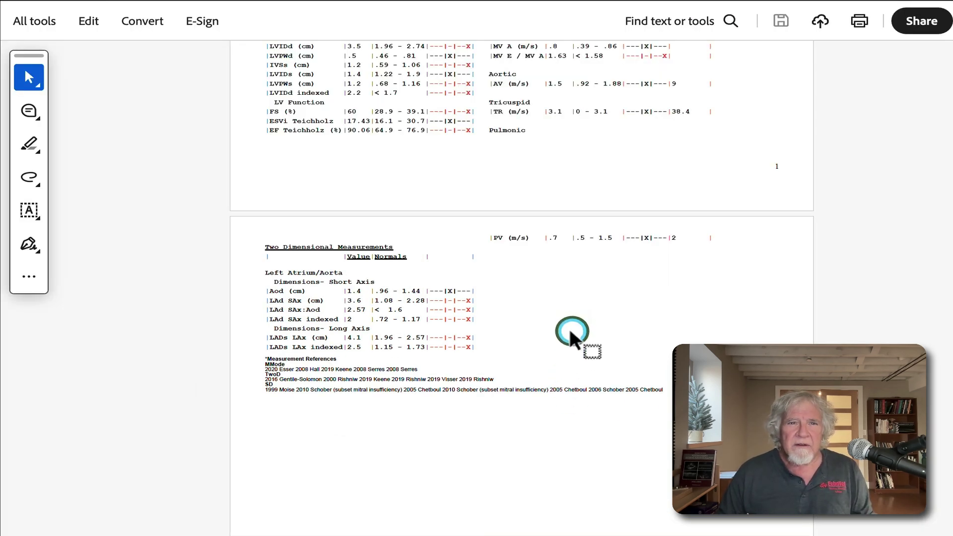
pyautogui.press('super+Tab')
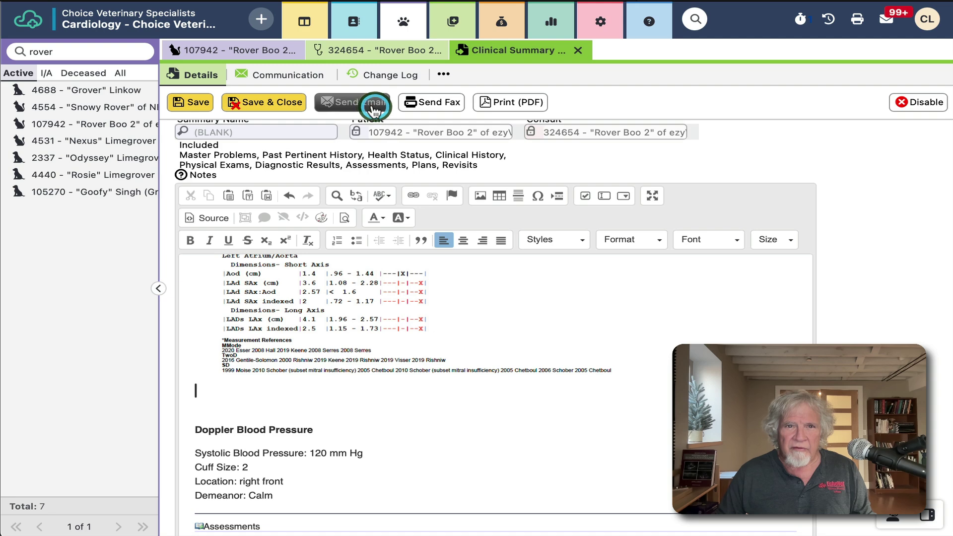
pyautogui.press('super+Tab')
pyautogui.click(201, 112)
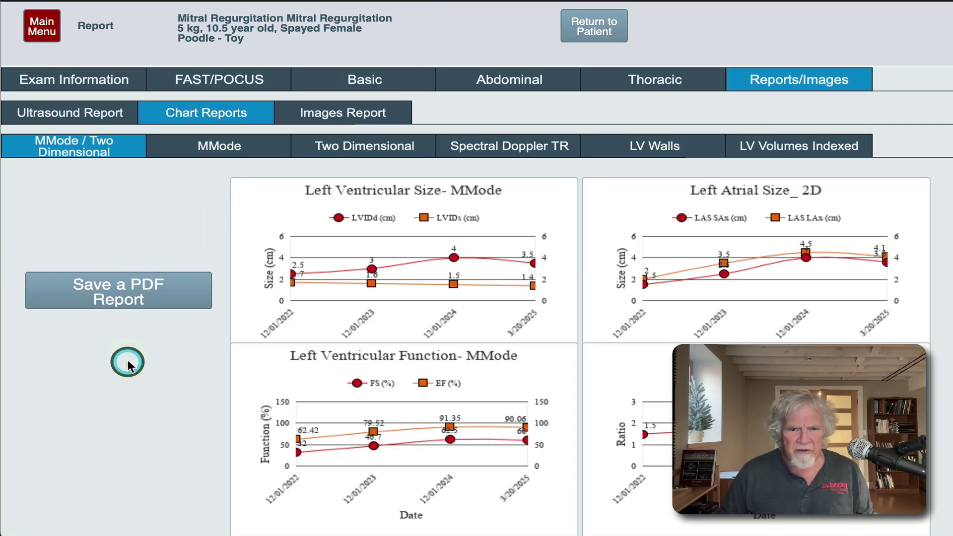
pyautogui.scroll(-1, 125, 365)
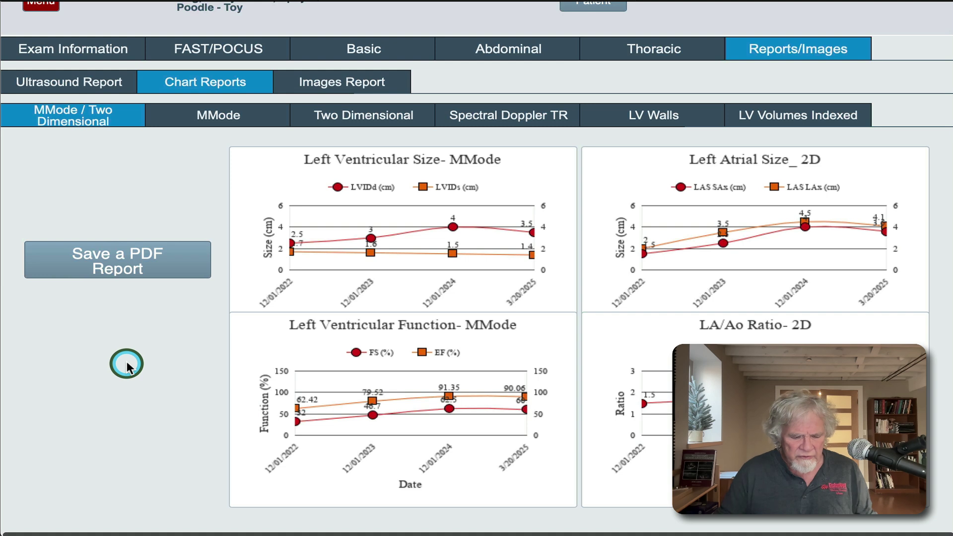
# Step: Capture all four MMode / Two Dimensional trend charts and paste the image below the second report image in the ezyVet clinical summary
pyautogui.press('super+shift+4')
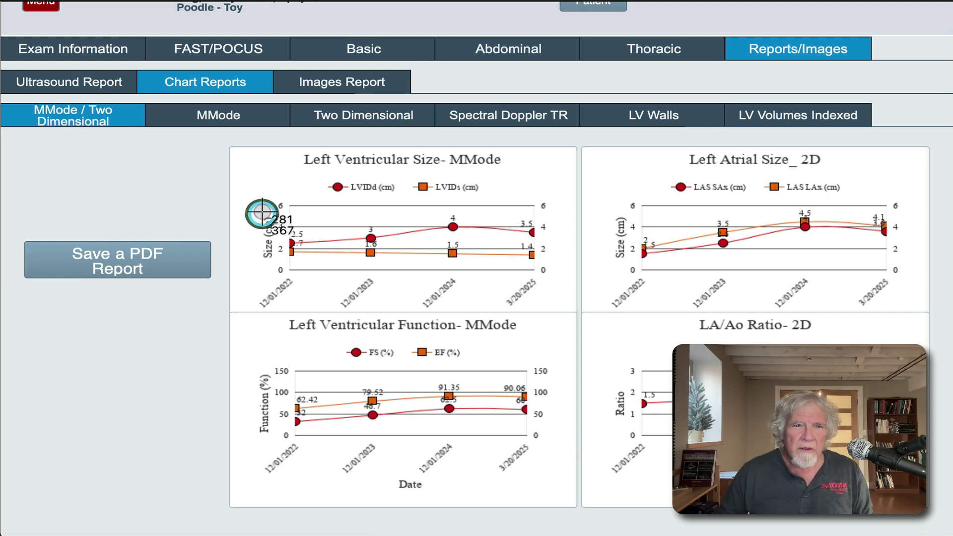
pyautogui.moveTo(229, 145); pyautogui.dragTo(931, 507)
pyautogui.press('super+Tab')
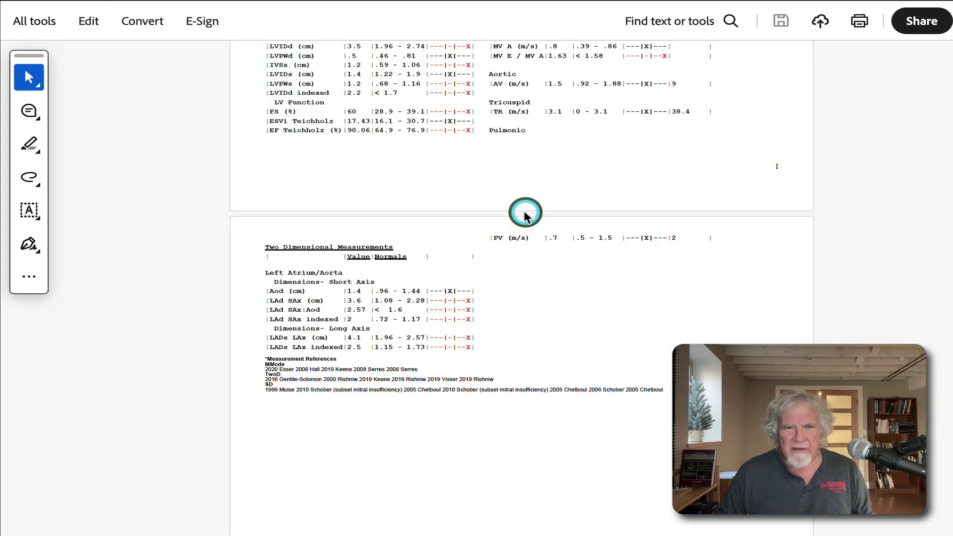
pyautogui.press('super+Tab')
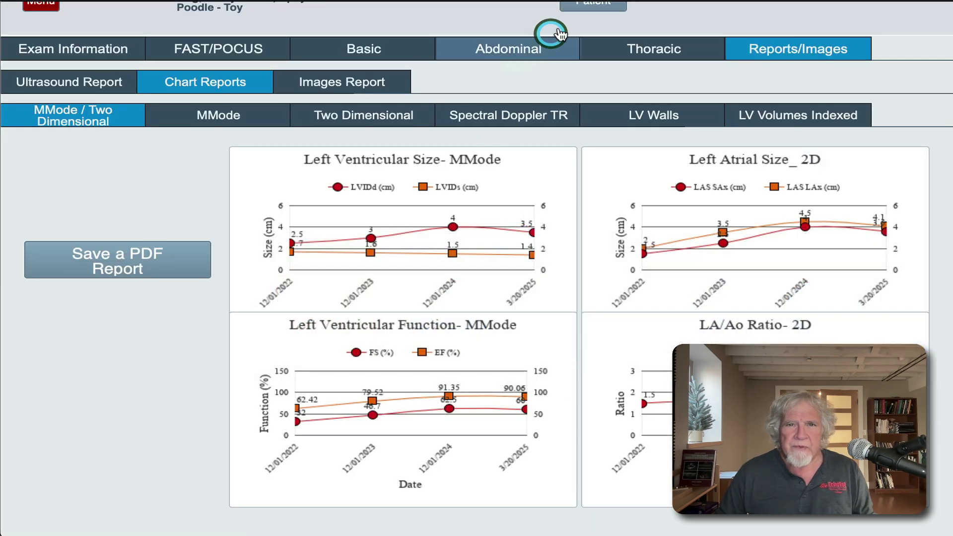
pyautogui.press('super+Tab')
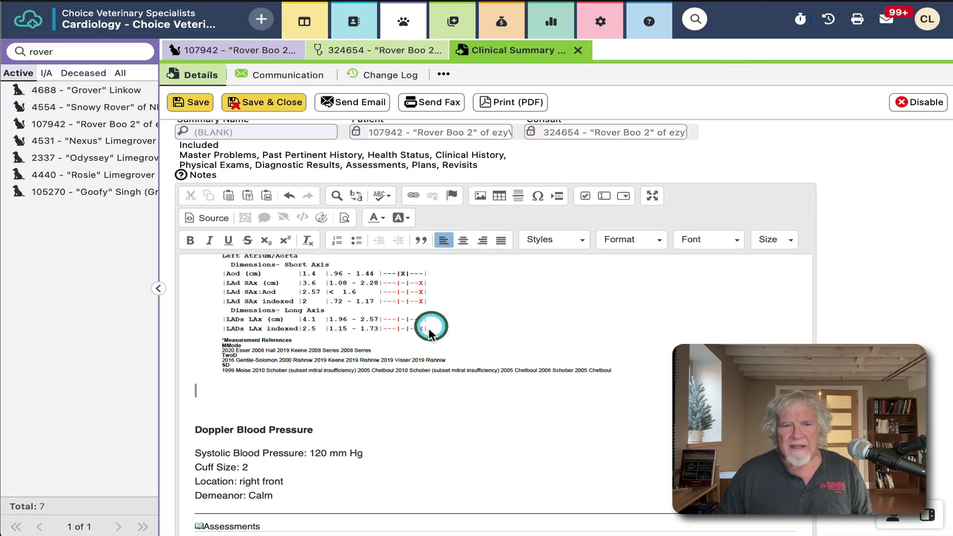
pyautogui.press('super+v')
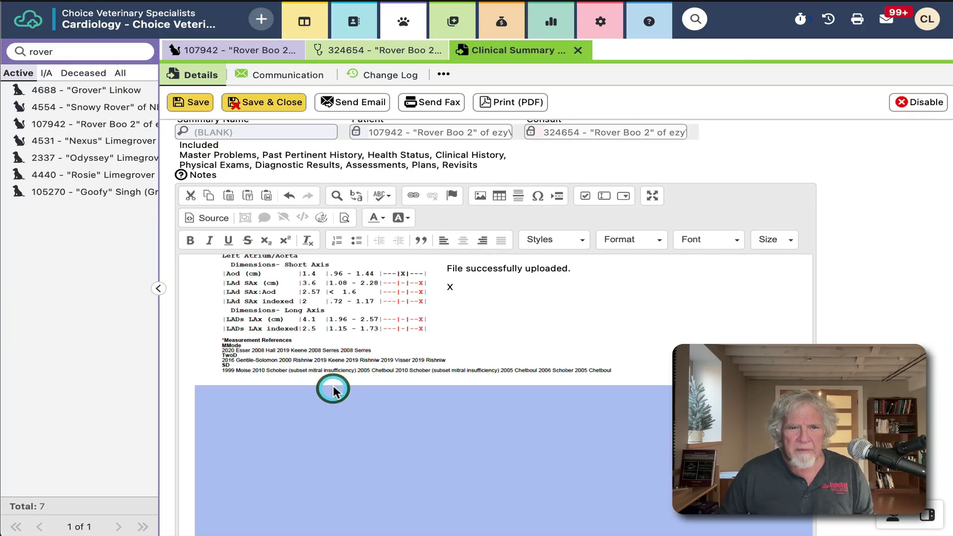
# Step: Set the width of the pasted trend chart image to 500 and deselect it
pyautogui.doubleClick(335, 386)
pyautogui.doubleClick(326, 233)
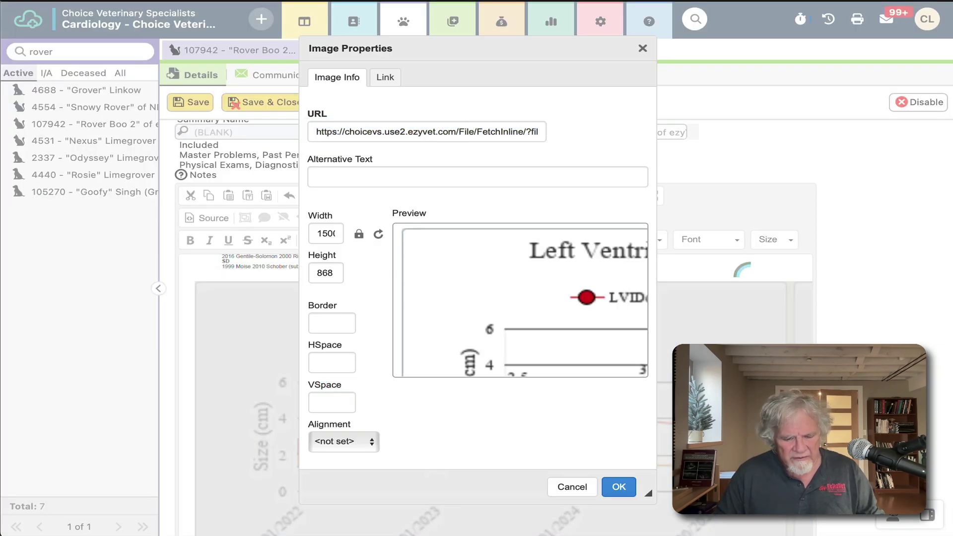
pyautogui.write('5')
pyautogui.press('Return')
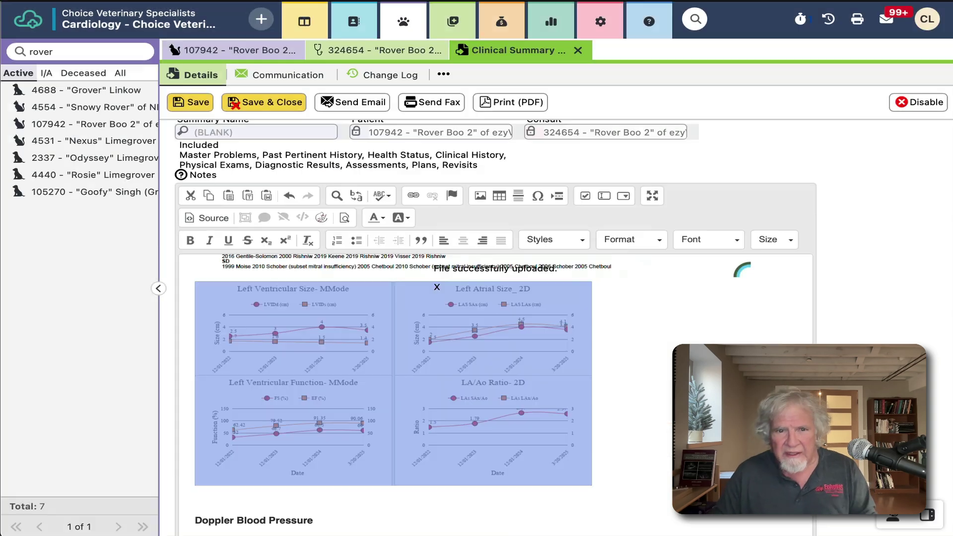
pyautogui.click(663, 390)
# Step: Review the assembled clinical summary, from the physical exam through the echocardiogram findings, measurements and charts to the plans and rechecks
pyautogui.scroll(3, 667, 392)
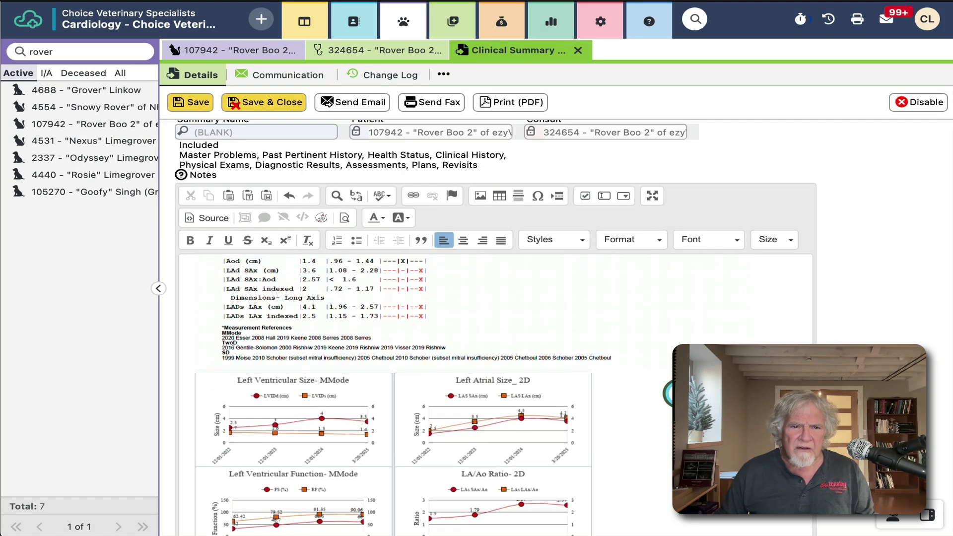
pyautogui.scroll(10, 667, 392)
pyautogui.scroll(-8, 667, 392)
pyautogui.scroll(-10, 668, 392)
pyautogui.scroll(5, 665, 394)
pyautogui.scroll(5, 668, 393)
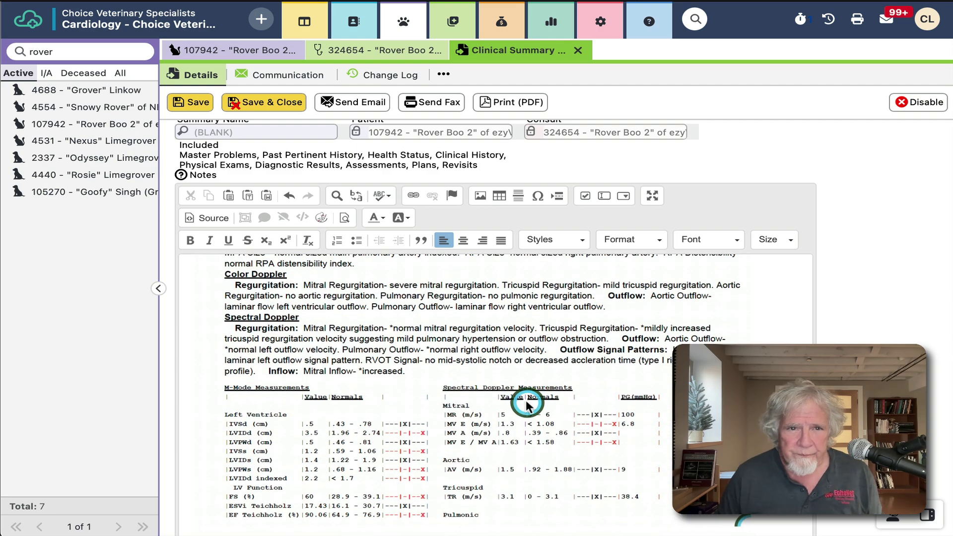
pyautogui.scroll(10, 527, 403)
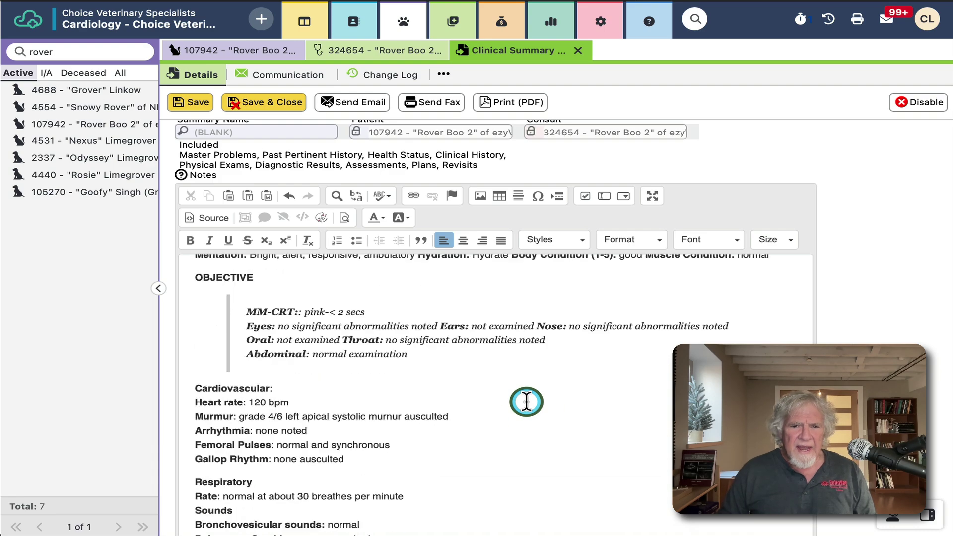
pyautogui.scroll(-10, 527, 403)
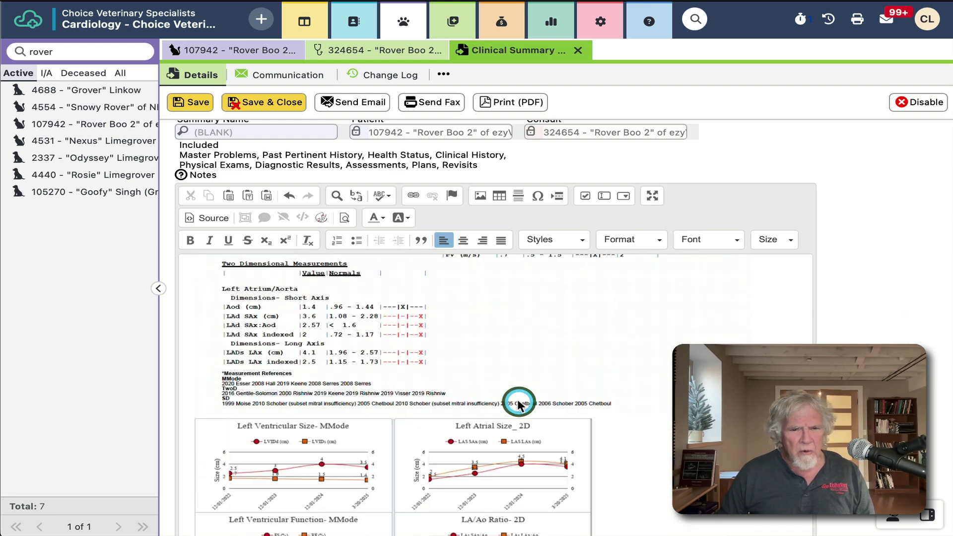
pyautogui.scroll(-8, 518, 405)
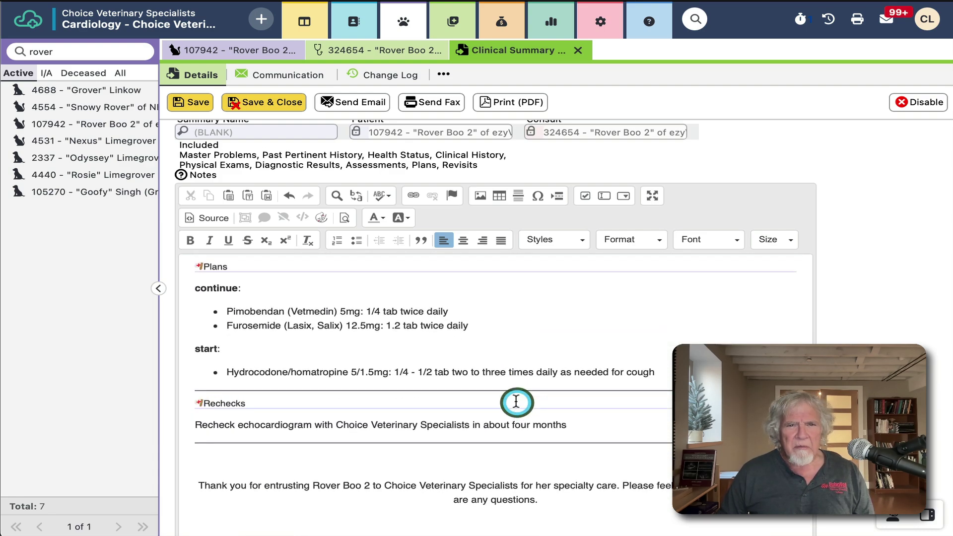
pyautogui.scroll(10, 516, 402)
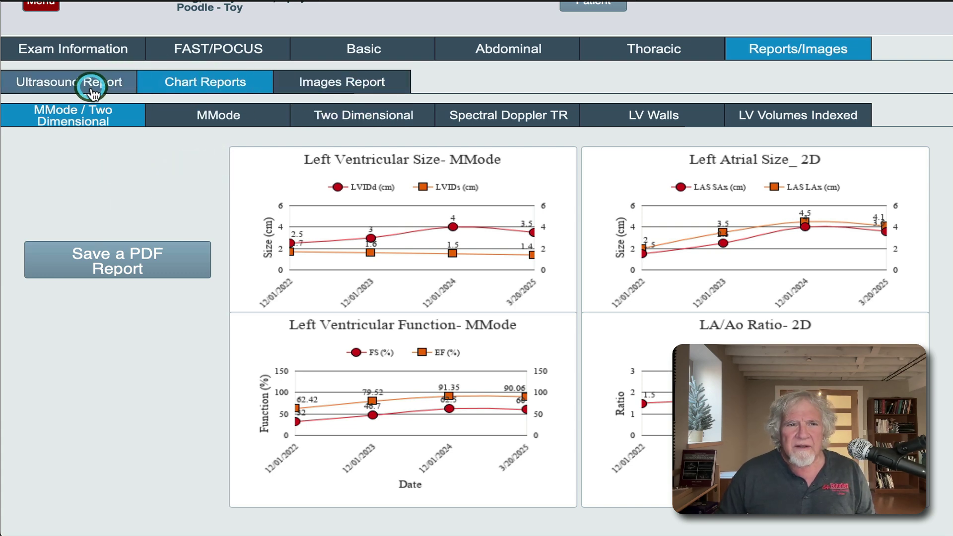
# Step: Switch back to the EchoVet exam and view the ultrasound report preview and the thoracic M-Mode and simplified Spectral Doppler measurements
pyautogui.click(92, 83)
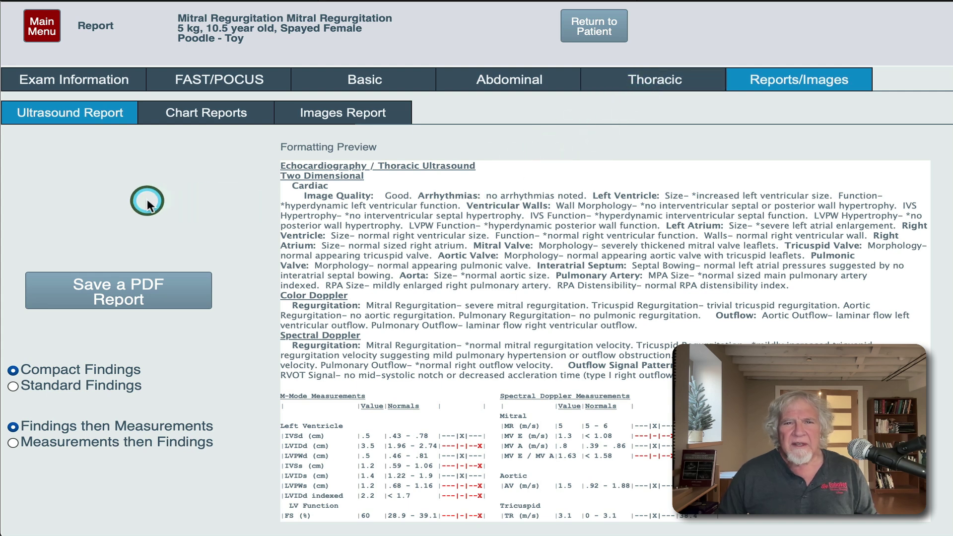
pyautogui.click(620, 82)
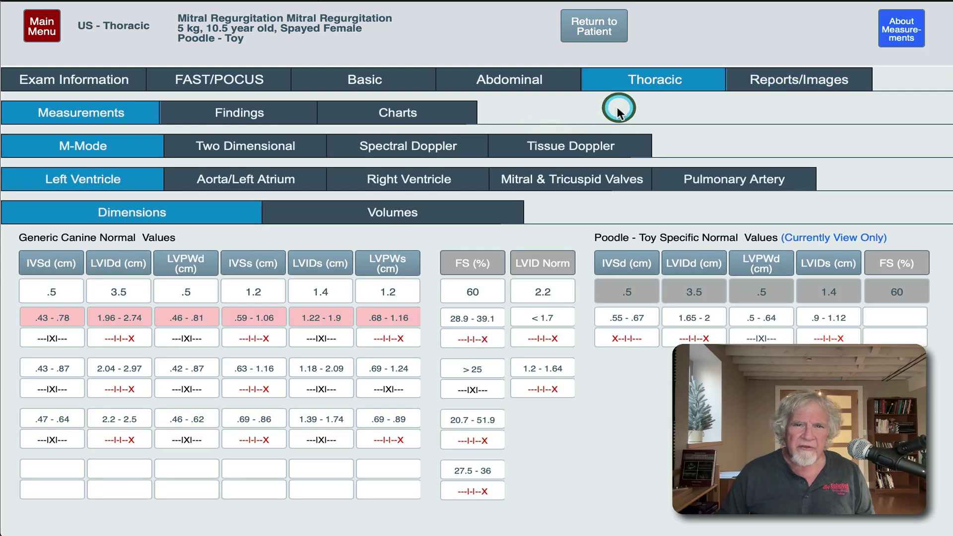
pyautogui.click(384, 148)
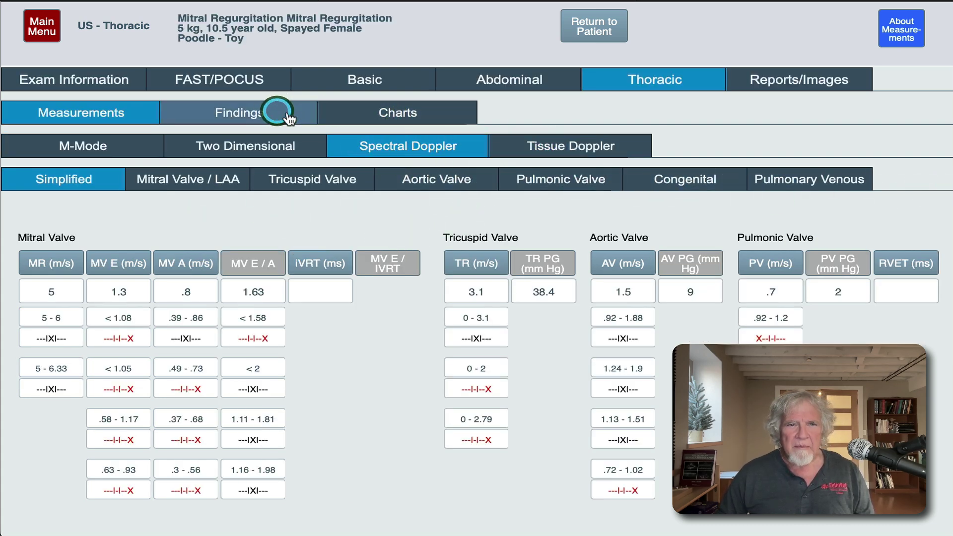
# Step: View the thoracic Two Dimensional findings and the Segmental Wall diagrams for the right long and right short axis
pyautogui.click(257, 114)
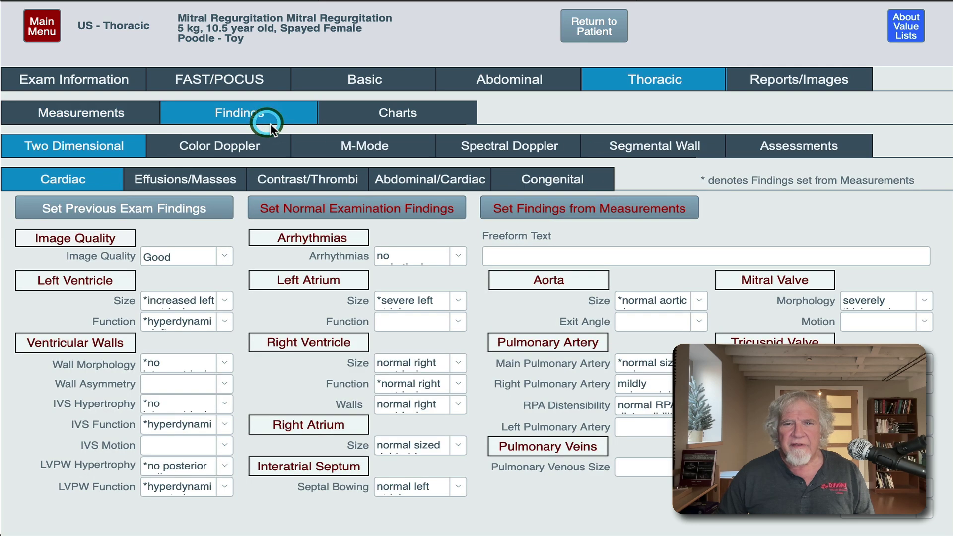
pyautogui.click(657, 144)
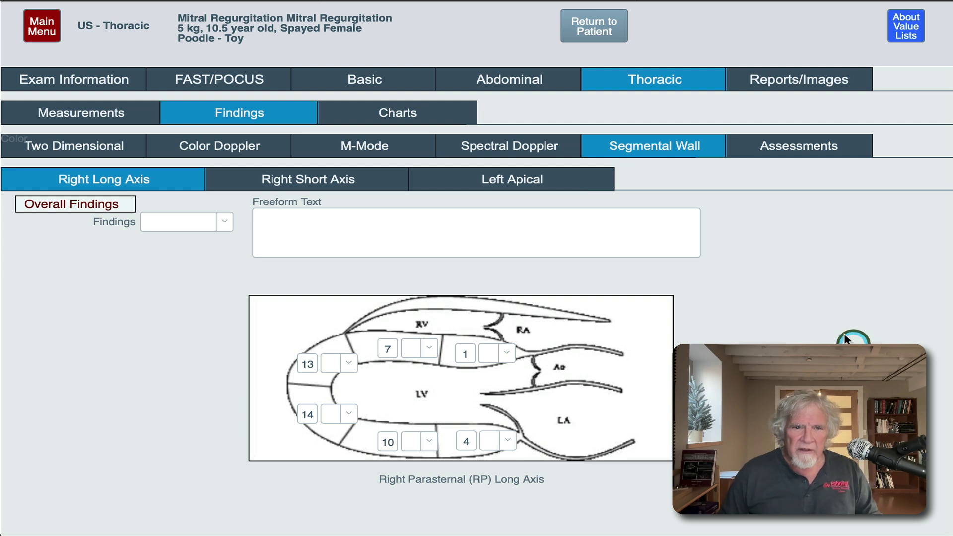
pyautogui.click(343, 181)
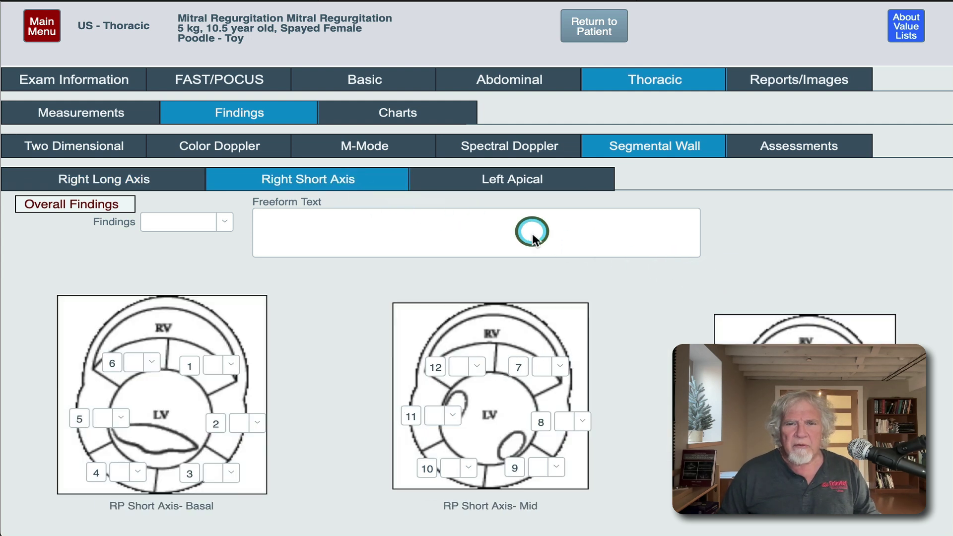